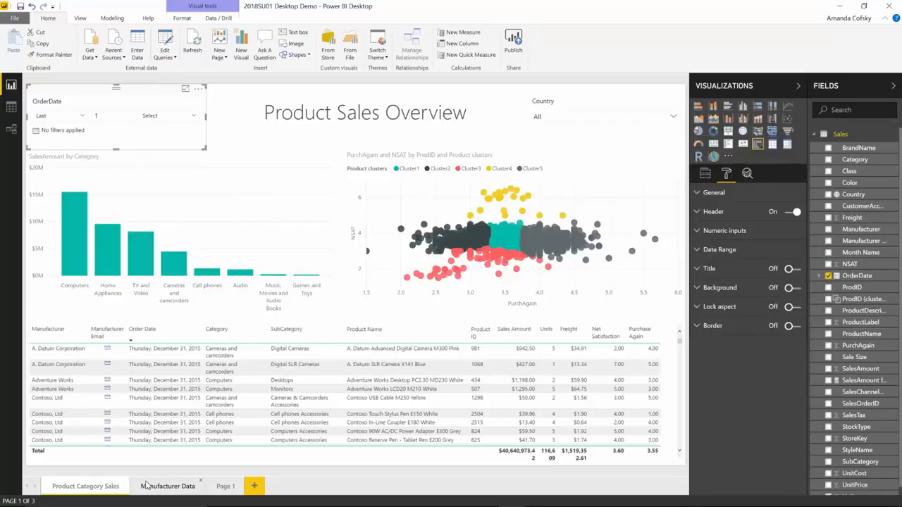
Step: Look over the Manufacturer Data page, return to Product Category Sales, and hide the Manufacturer Data page
left_click(153, 488)
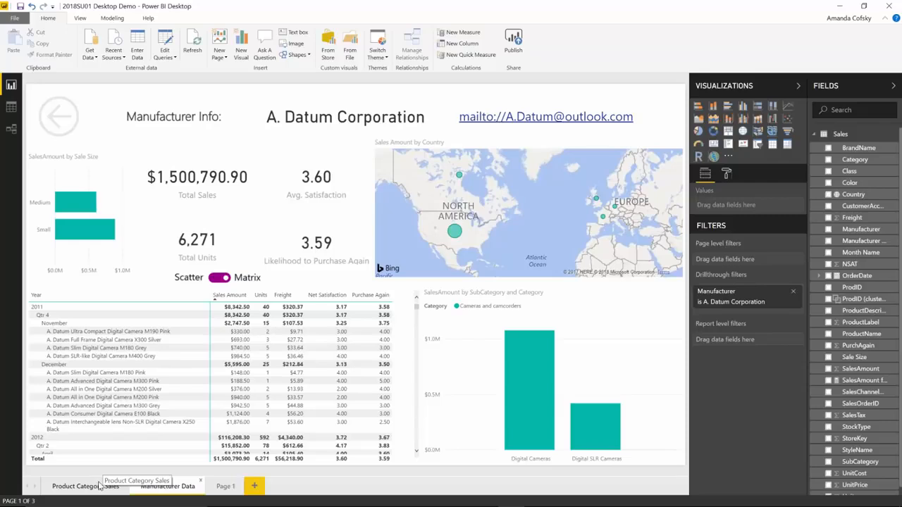
left_click(109, 482)
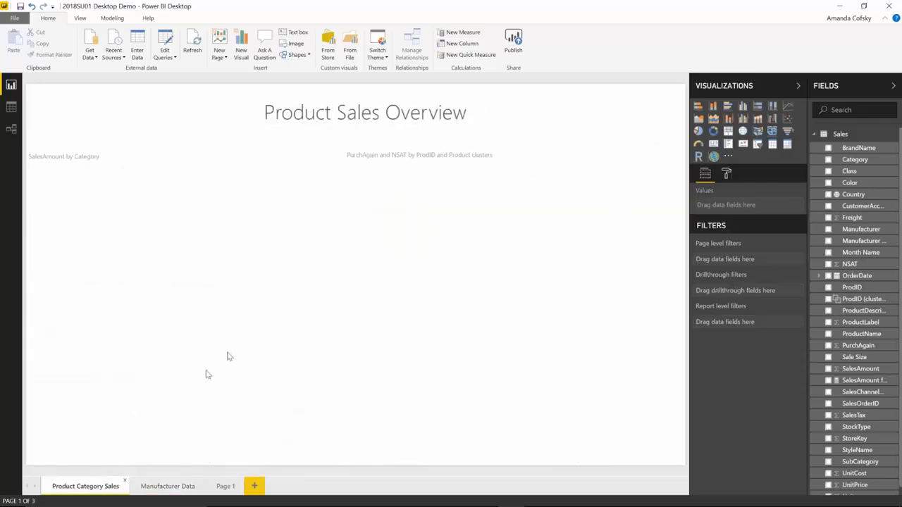
right_click(160, 486)
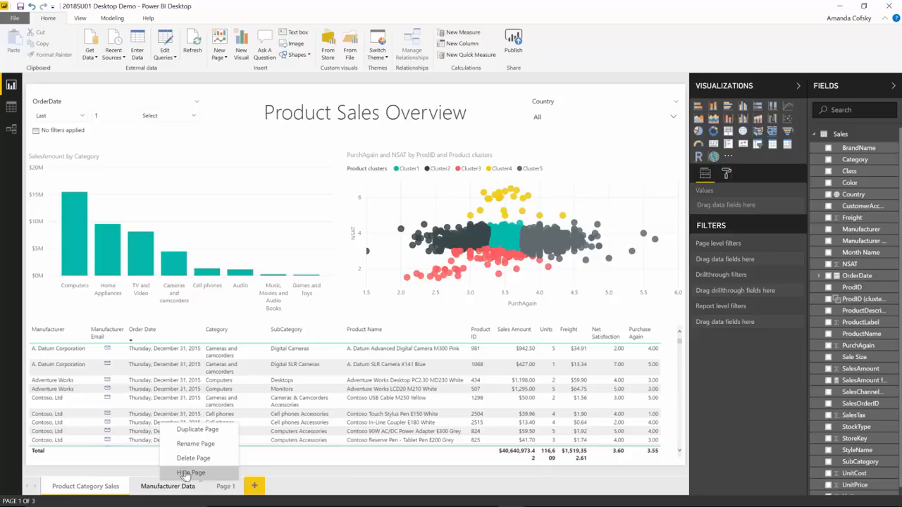
left_click(184, 474)
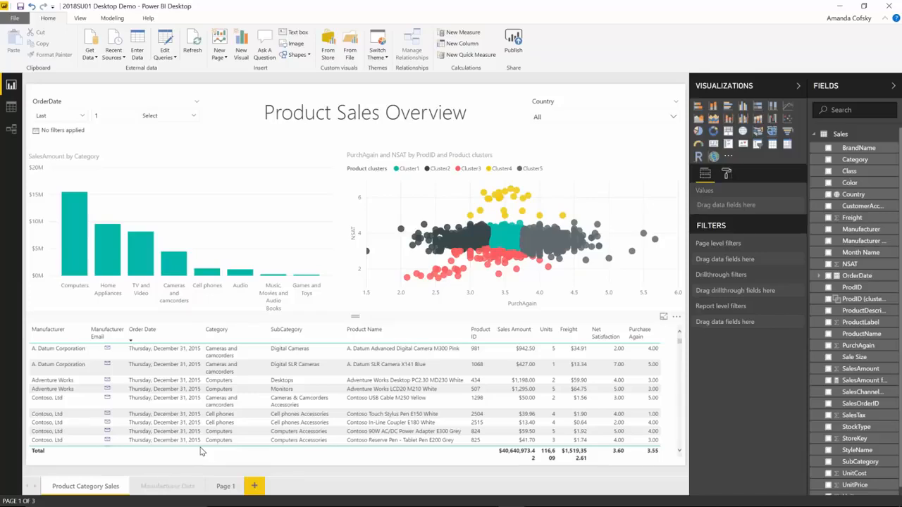
Step: View the hidden Manufacturer Data page, and switch the published report in the Power BI service to editing view and back to reading view
left_click(168, 487)
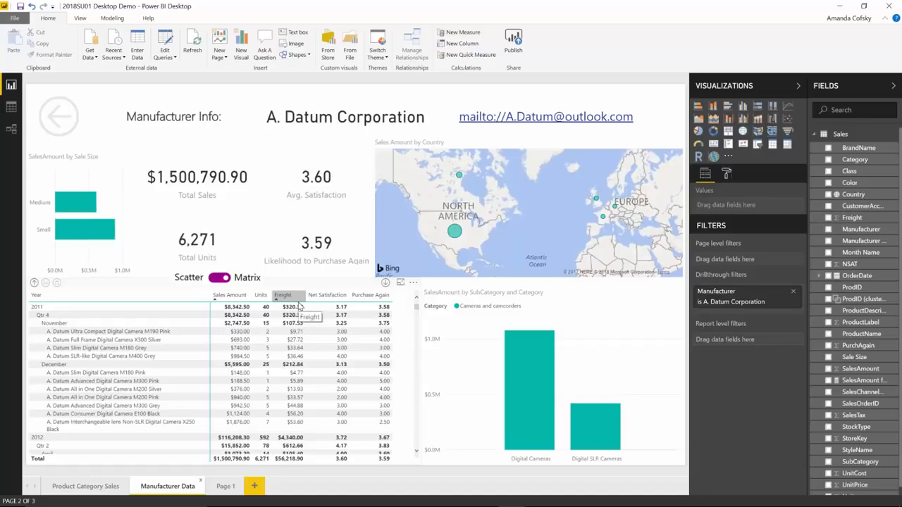
left_click(104, 486)
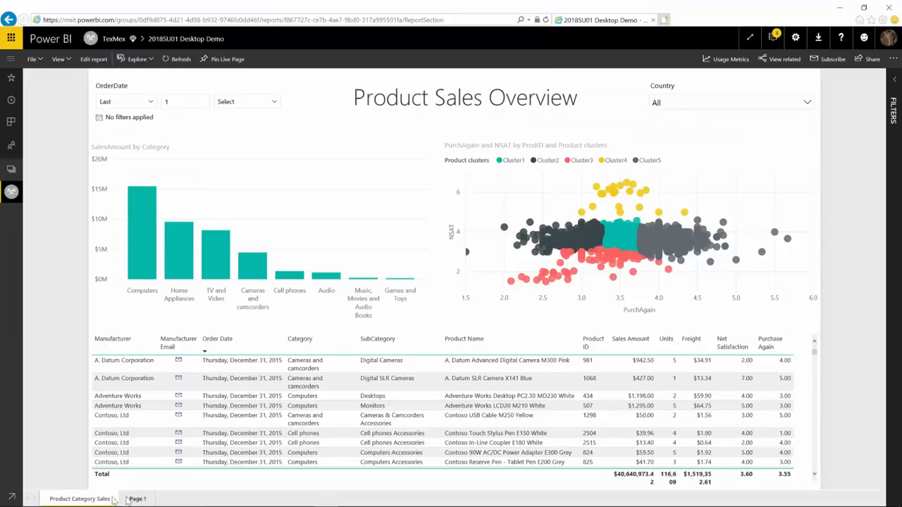
left_click(96, 60)
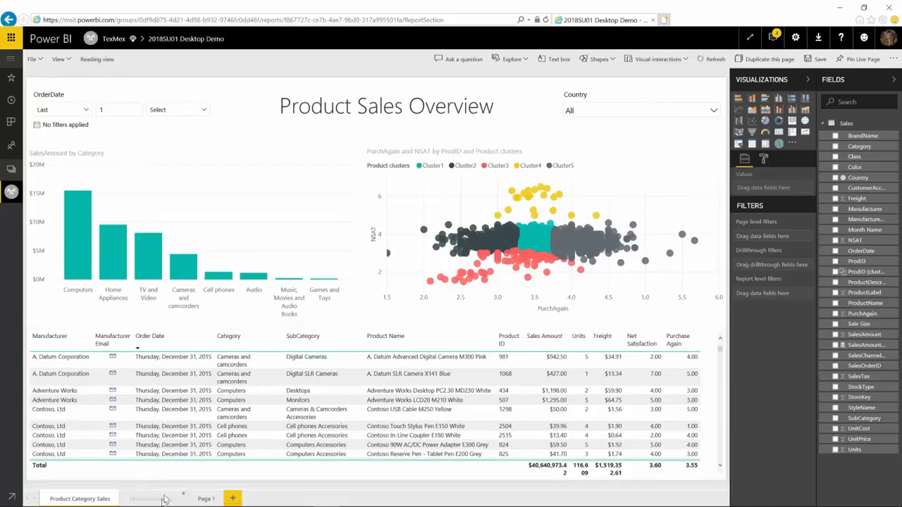
left_click(96, 62)
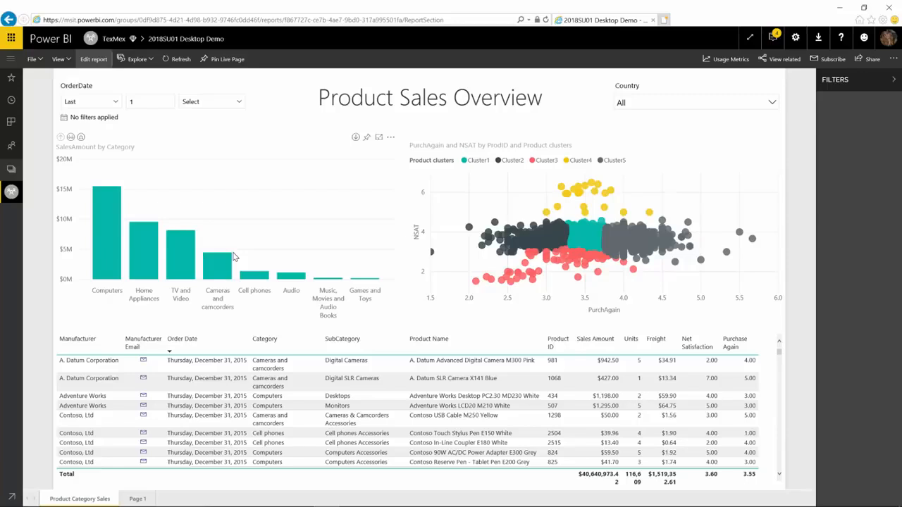
Step: Drill through from the first A. Datum Corporation row in the sales table to the Manufacturer Data page
left_click(211, 365)
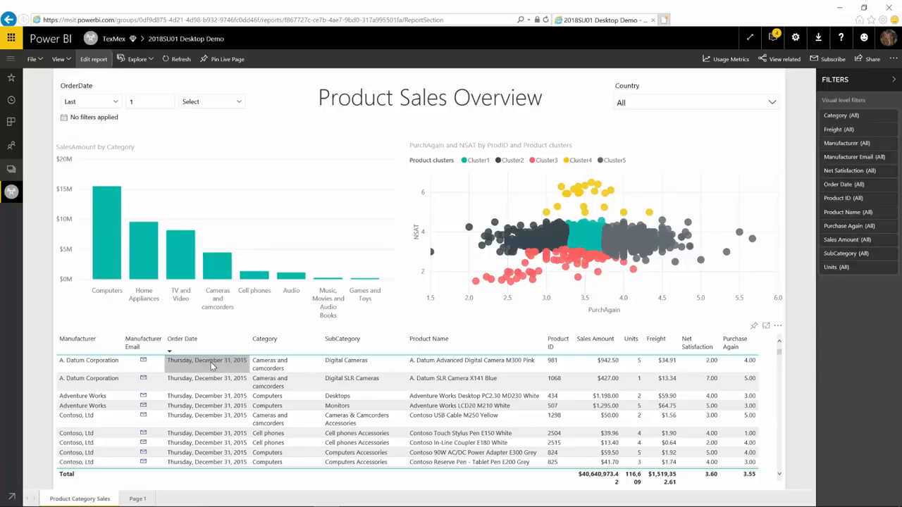
right_click(211, 366)
mouse_move(232, 408)
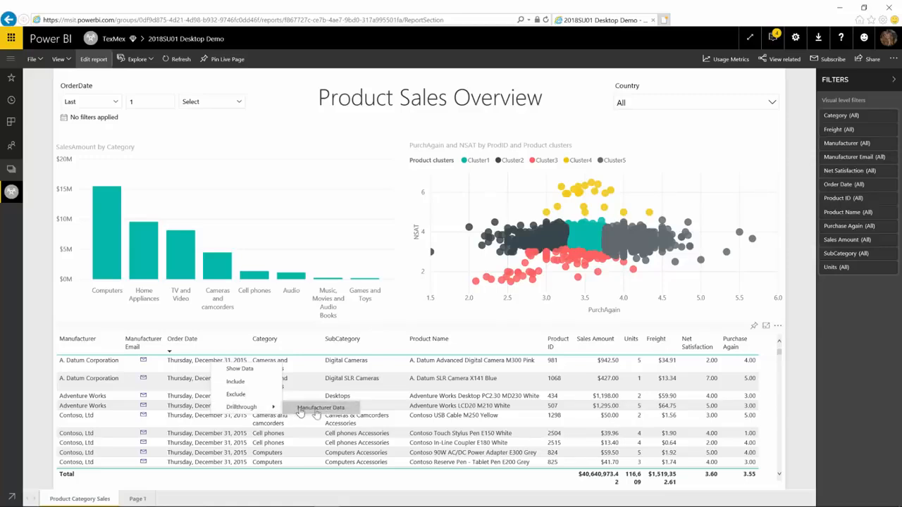
left_click(386, 408)
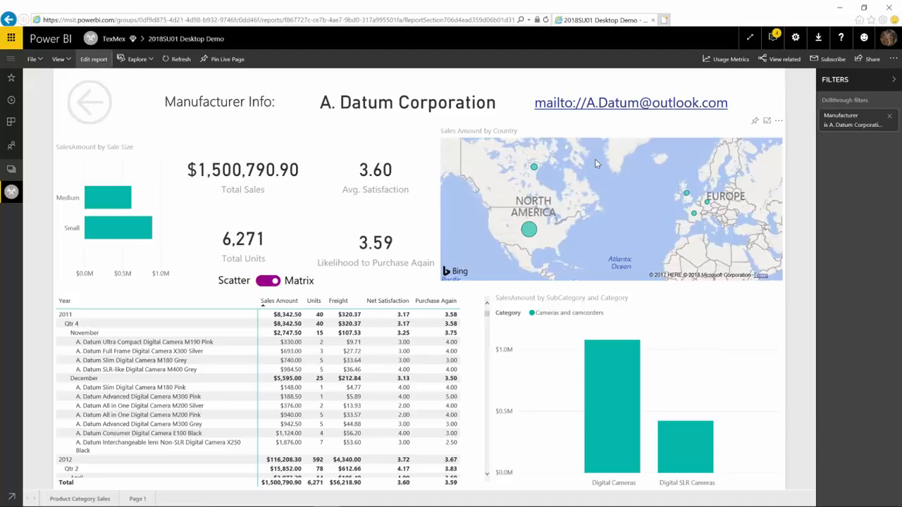
Step: Switch back to Power BI Desktop and turn on data labels for the SalesAmount by Category column chart
key("alt+Tab")
key("alt+Tab")
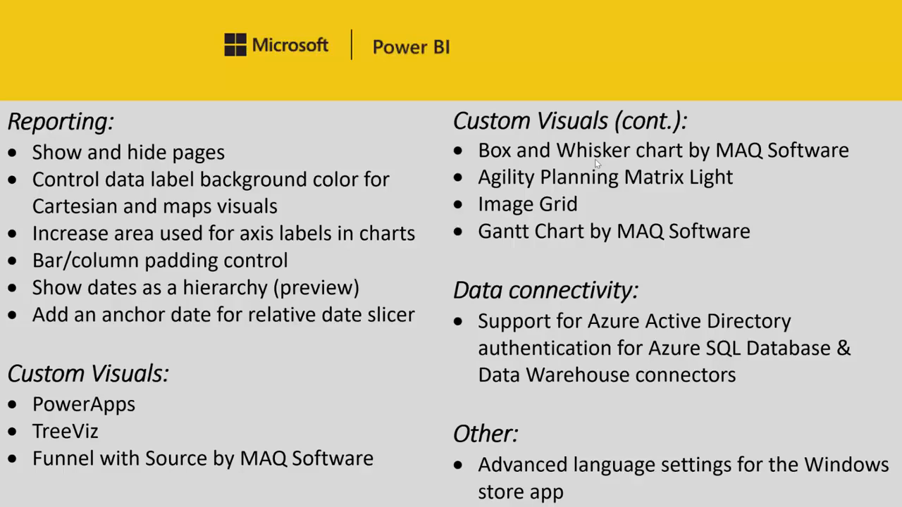
key("alt+Tab")
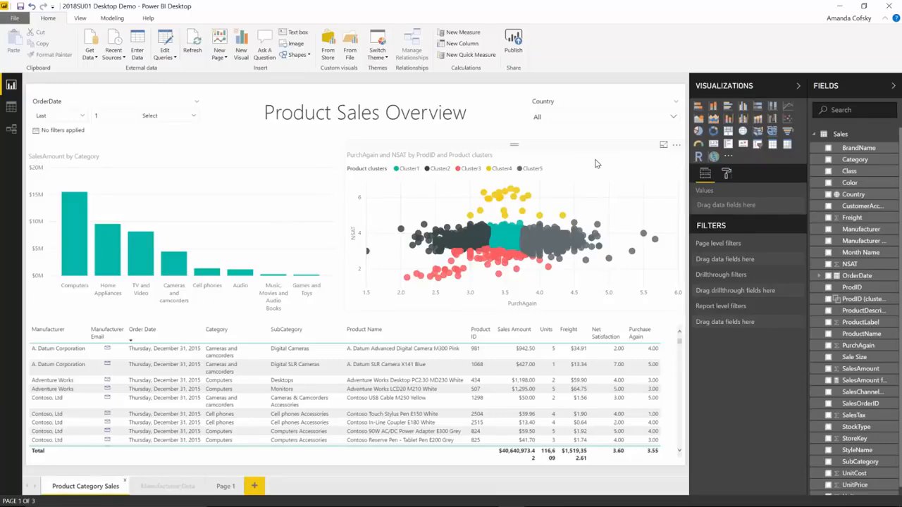
left_click(260, 215)
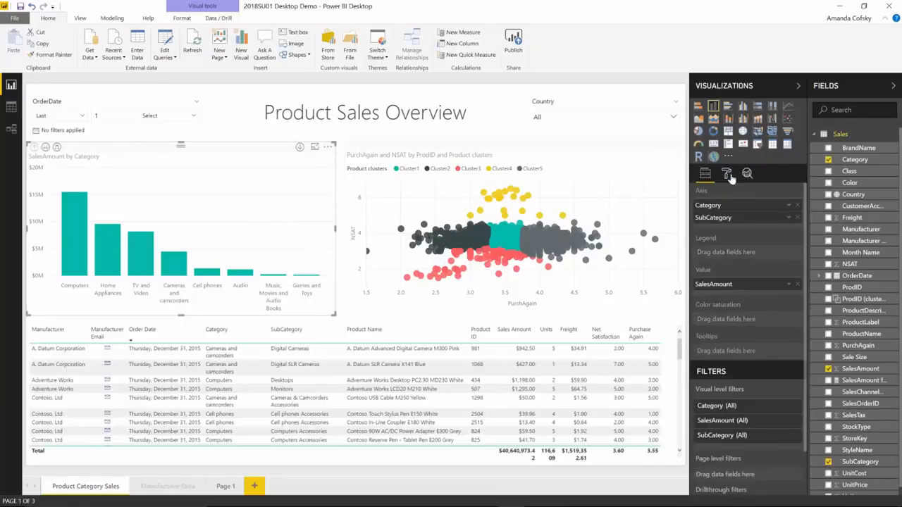
left_click(728, 176)
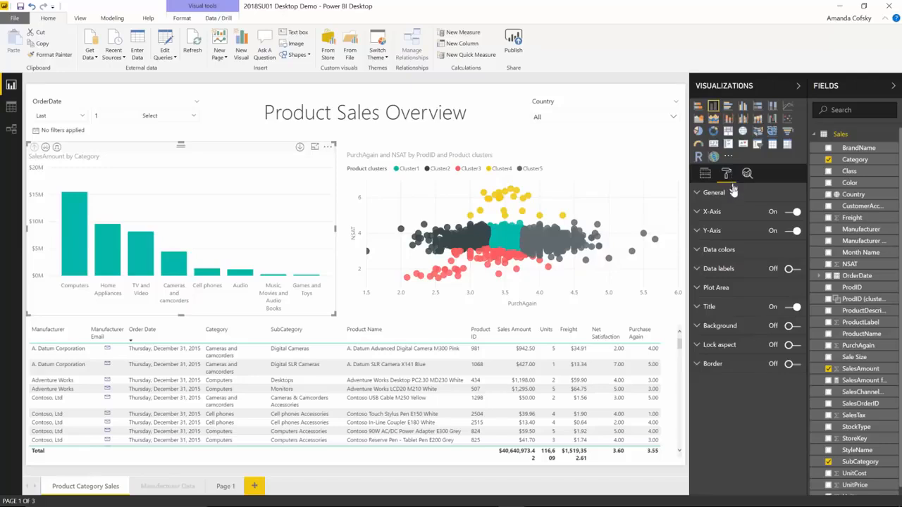
left_click(789, 269)
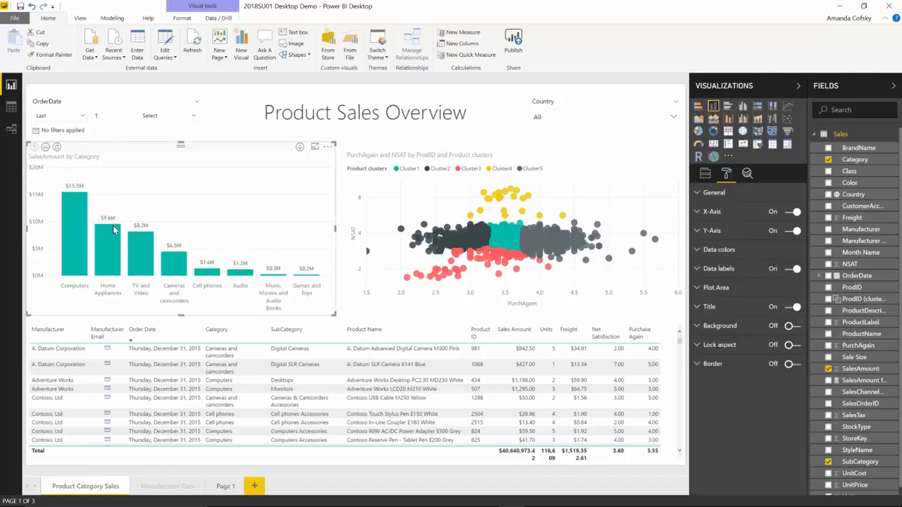
Step: Turn on the data label background for the SalesAmount by Category column chart
mouse_move(108, 222)
left_click(736, 269)
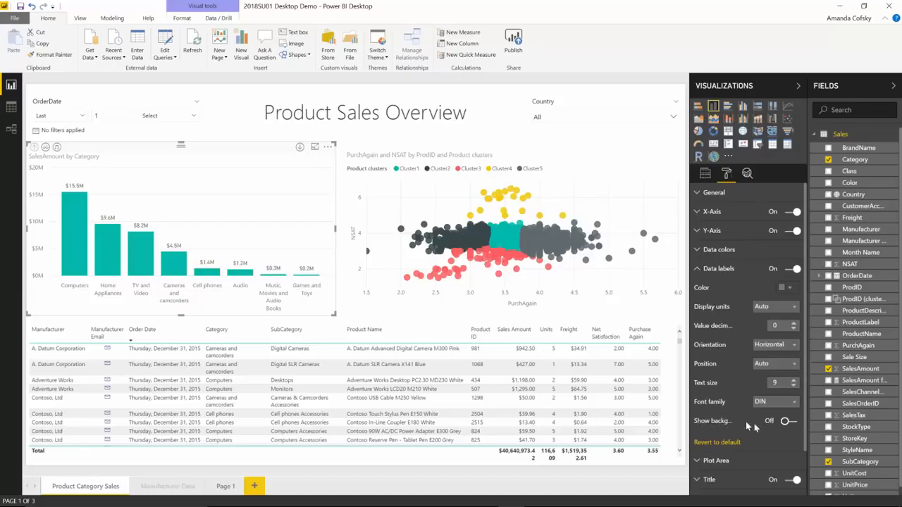
left_click(785, 421)
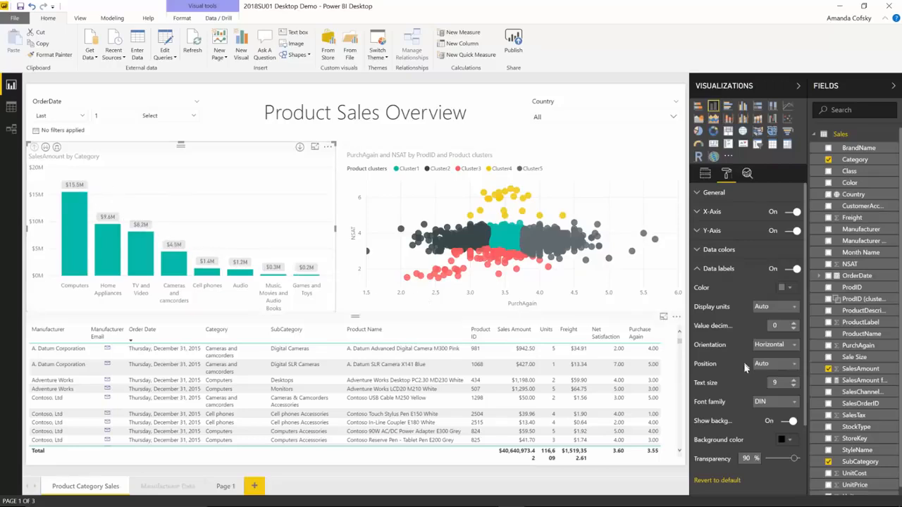
Step: Set the column chart's data label background to the purple theme color with 70% transparency
scroll(743, 362, "down", 2)
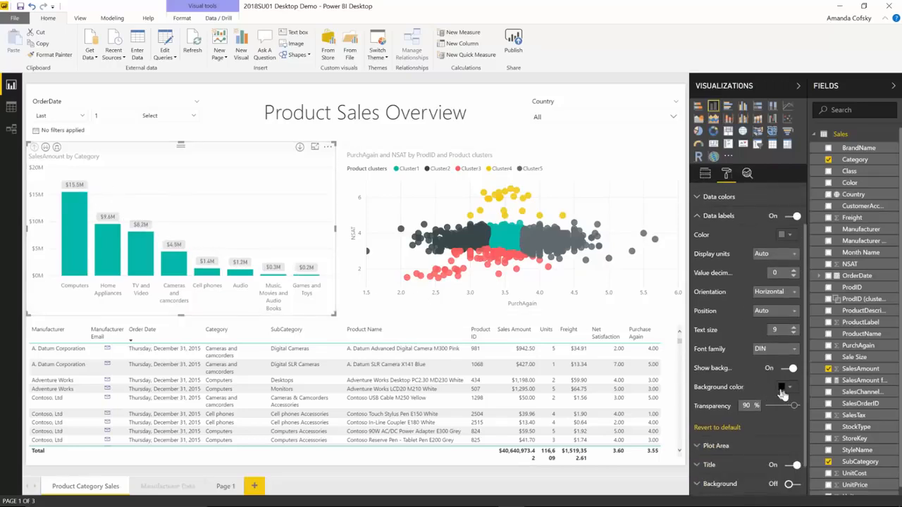
left_click(782, 389)
left_click(789, 392)
left_click(789, 391)
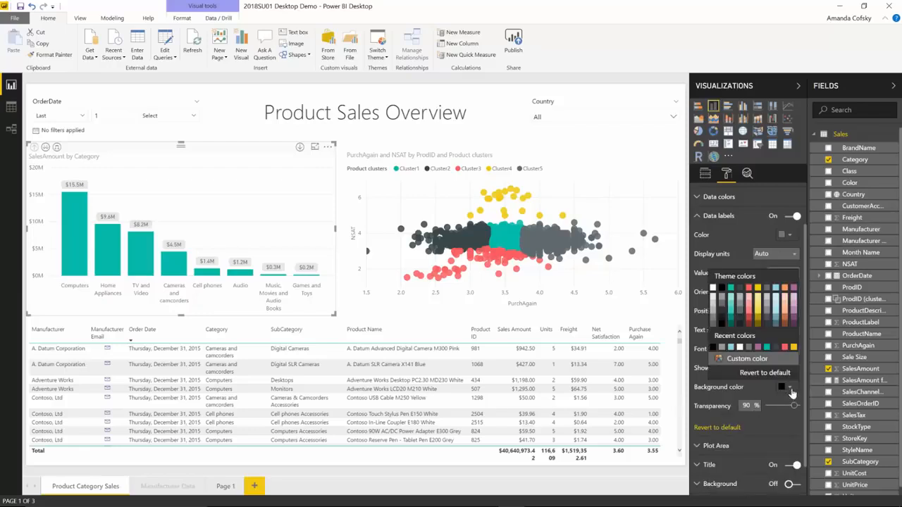
left_click(793, 290)
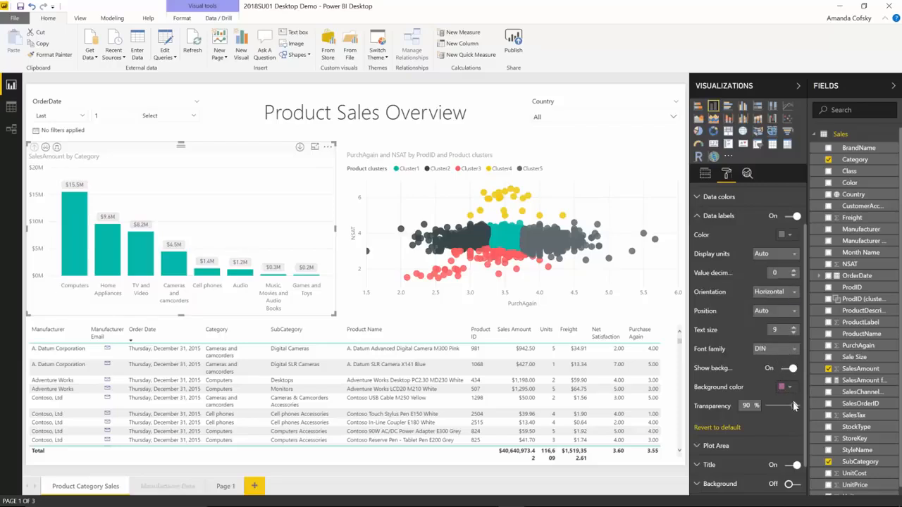
mouse_move(791, 407)
left_mouse_down()
mouse_move(757, 413)
mouse_move(803, 416)
mouse_move(788, 407)
left_mouse_up()
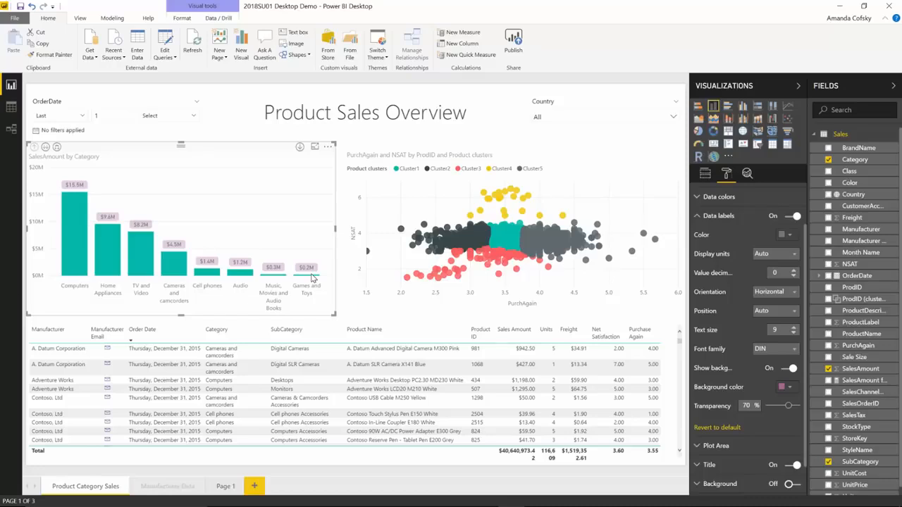
Step: Turn on category labels for the Sales Amount by Country map on the Manufacturer Data page
left_click(170, 486)
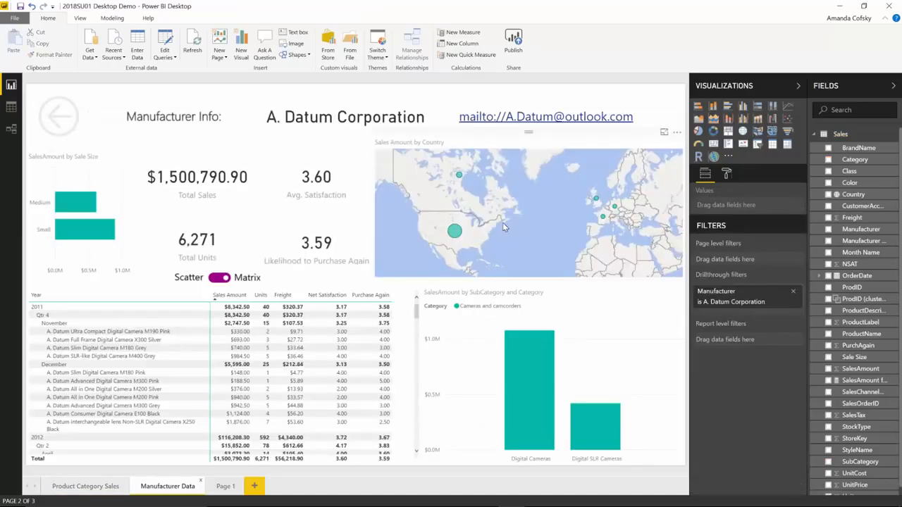
left_click(503, 222)
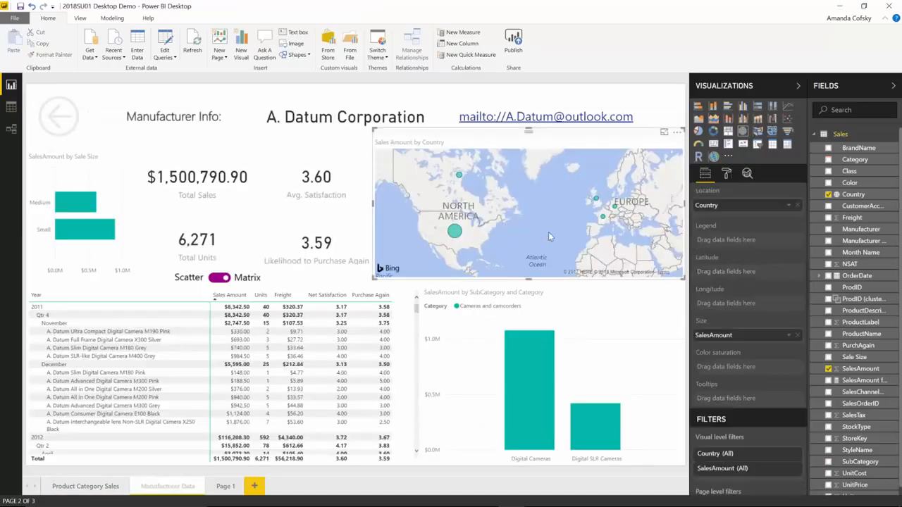
left_click(727, 174)
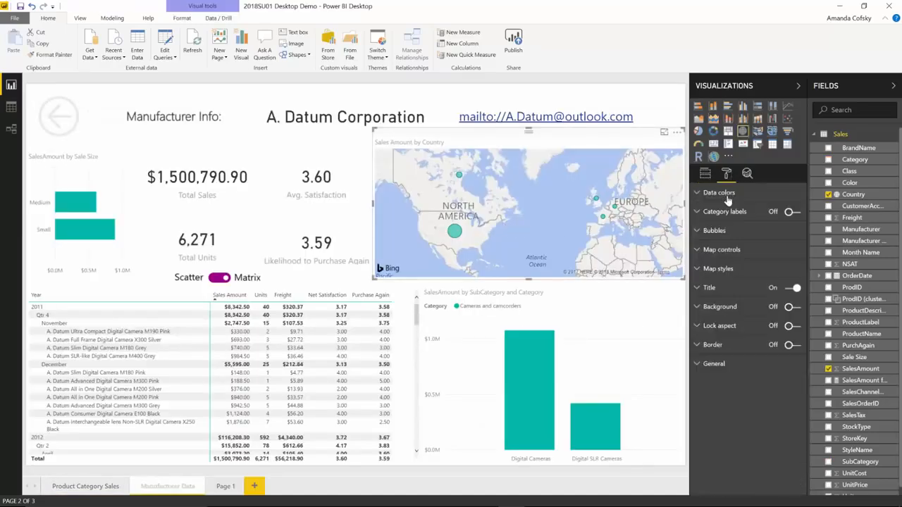
left_click(790, 213)
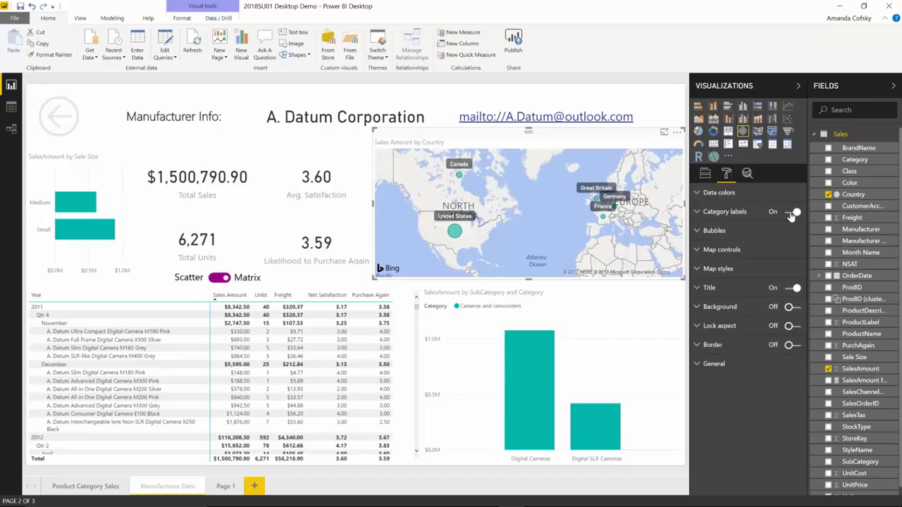
Step: Set the map's category label background to the orange theme color with 0% transparency
left_click(743, 214)
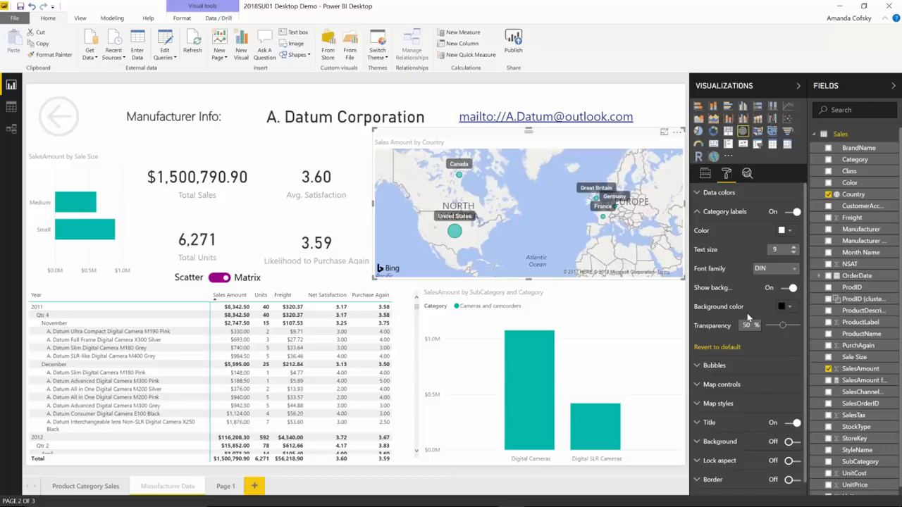
left_click_drag(781, 330, 784, 329)
left_click(785, 307)
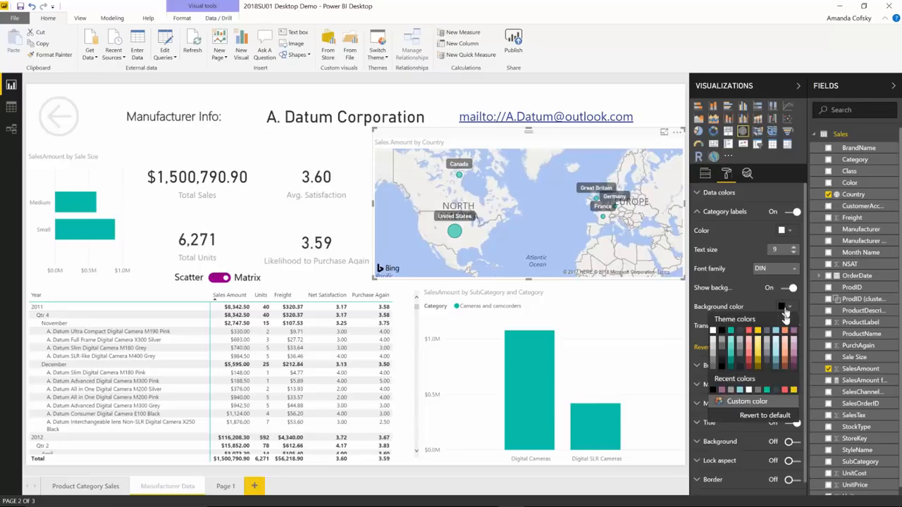
left_click(785, 334)
left_click_drag(785, 327, 767, 330)
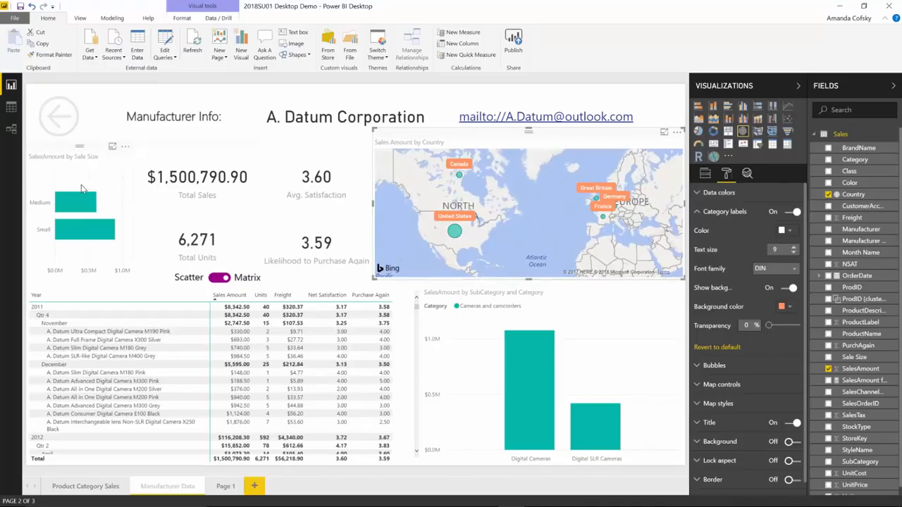
Step: Set the Y-axis text size of the SalesAmount by Sale Size bar chart to 14
left_click(81, 205)
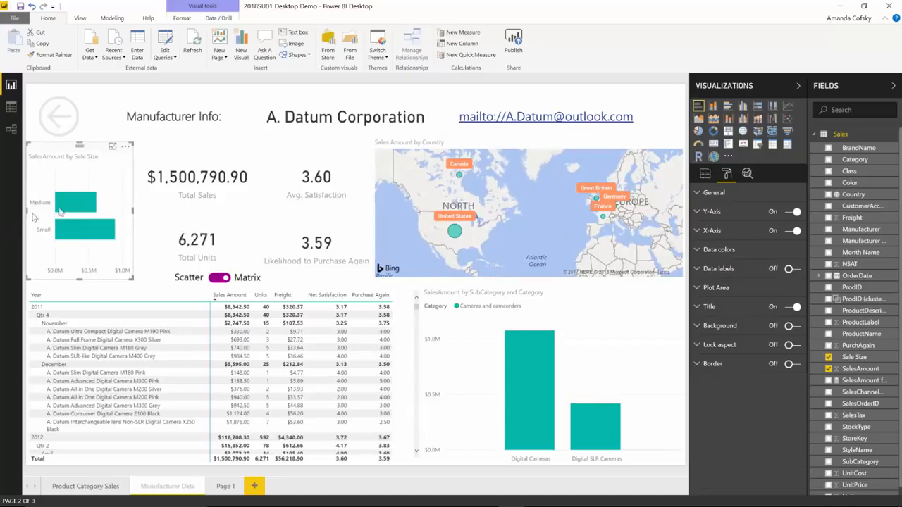
left_click(730, 216)
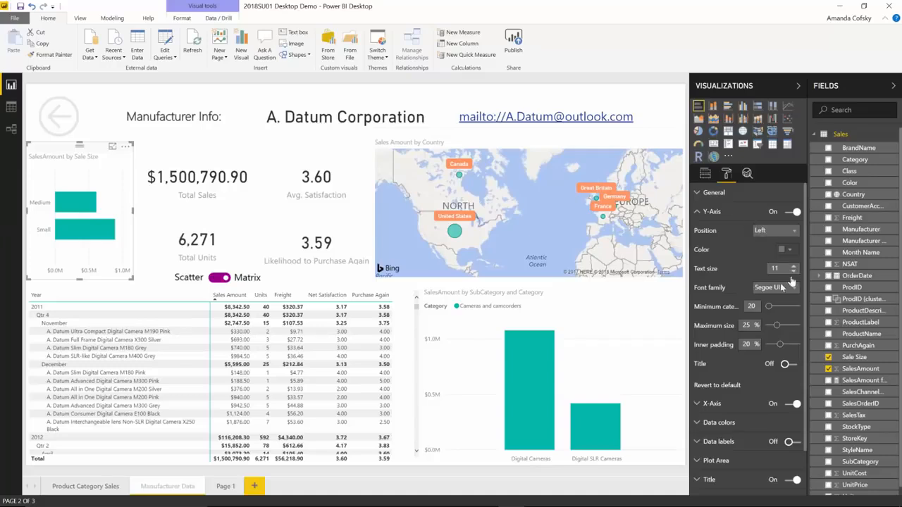
left_click(793, 268)
left_click(793, 268)
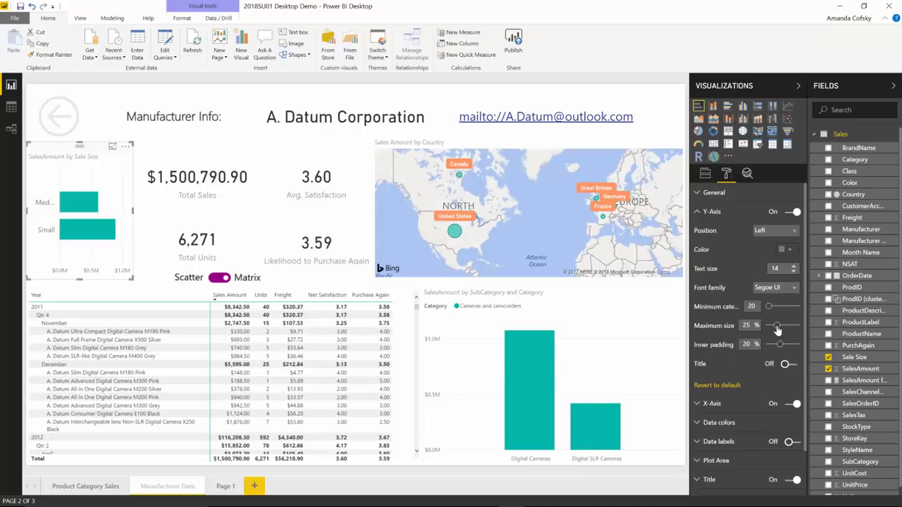
Step: Set the maximum size of the Sale Size bar chart's Y-axis area to 50%
mouse_move(777, 331)
left_mouse_down()
mouse_move(813, 334)
mouse_move(782, 332)
mouse_move(792, 331)
left_mouse_up()
left_click(779, 326)
left_click_drag(780, 327, 802, 332)
mouse_move(726, 329)
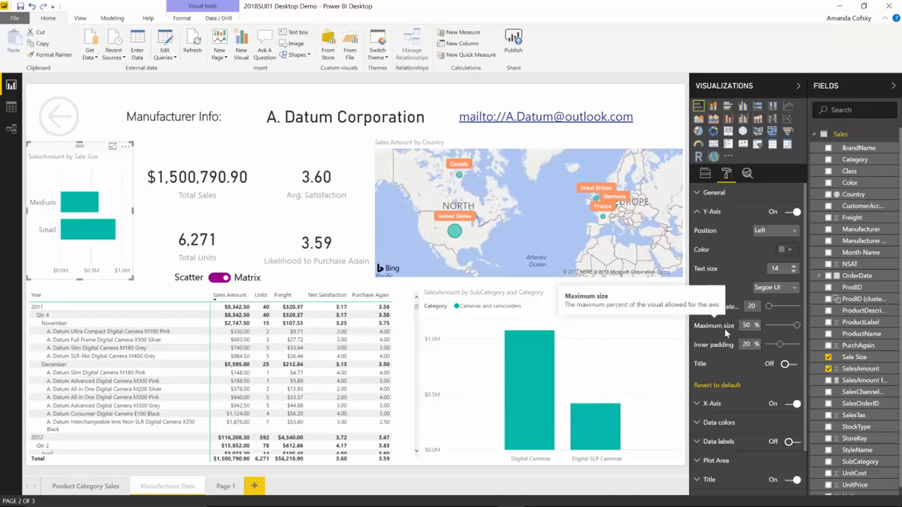
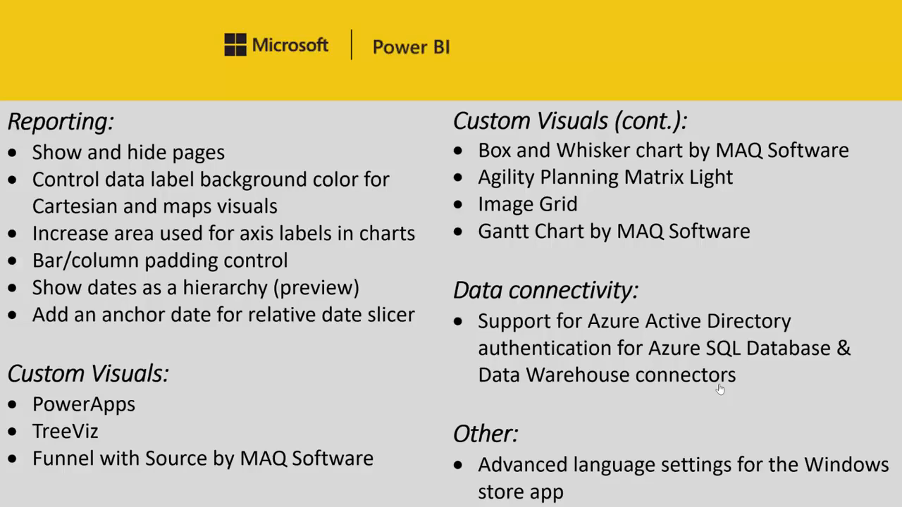
Step: Switch from the feature list slide back to the report in Power BI Desktop
key("alt+Tab")
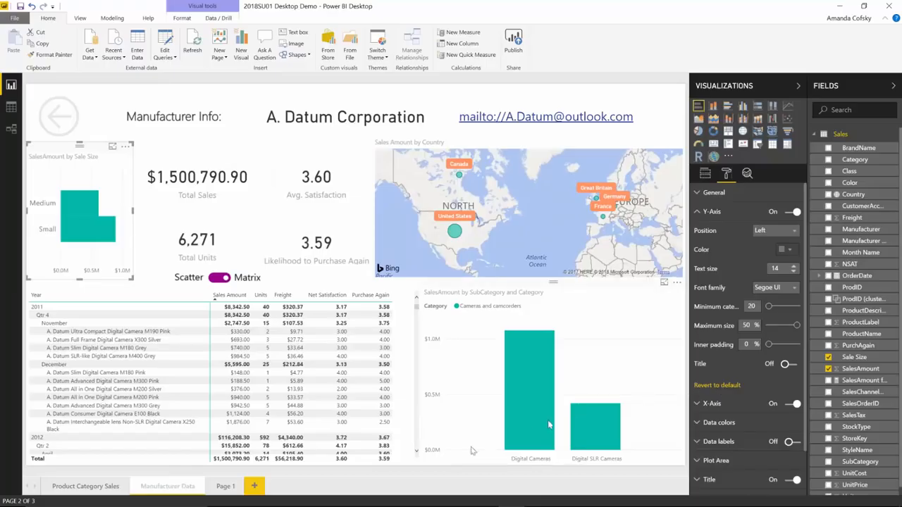
Step: On a new report page, create a visual from OrderDate and remove the Quarter and Year levels from its axis
left_click(254, 487)
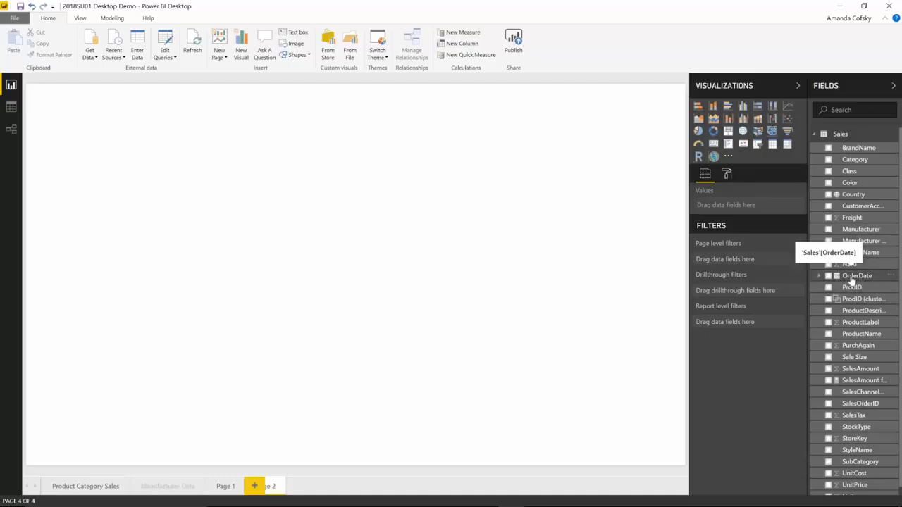
left_click_drag(855, 279, 618, 260)
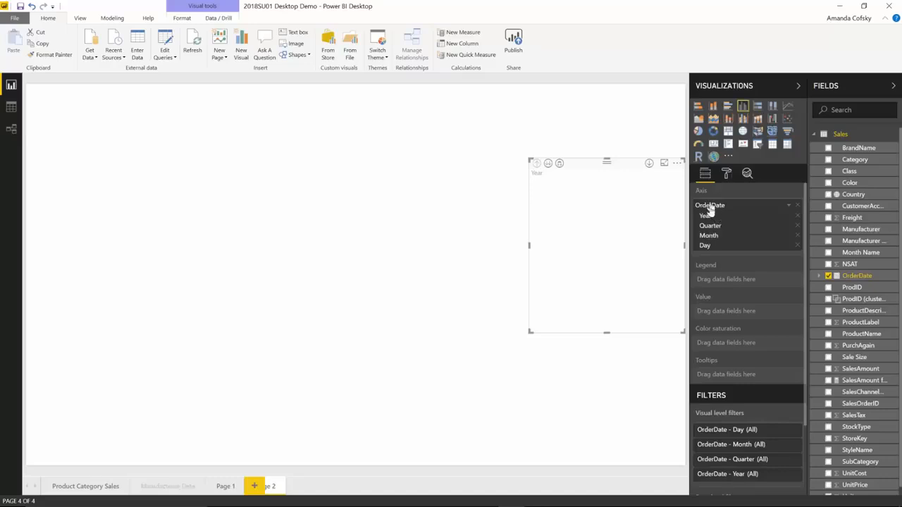
left_click(797, 226)
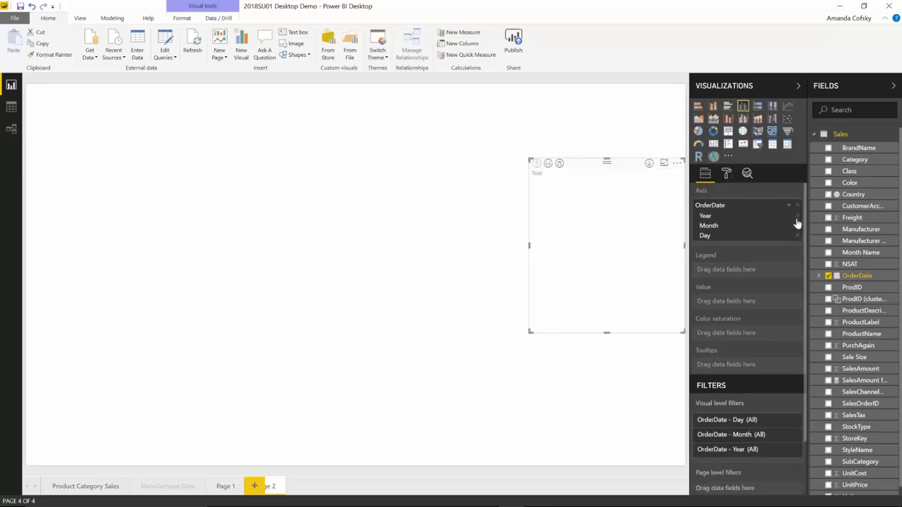
left_click(797, 217)
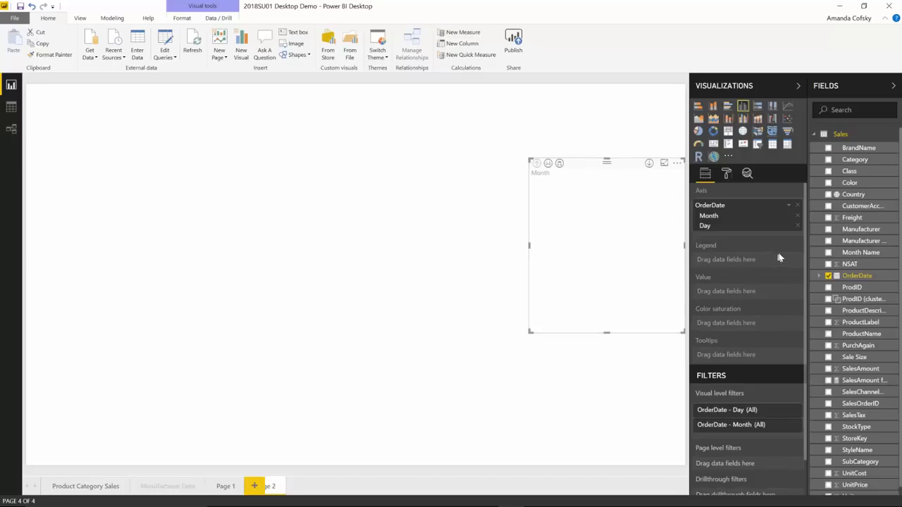
Step: Change the visual's axis from the date hierarchy to the plain OrderDate field and remove that field
left_click(787, 209)
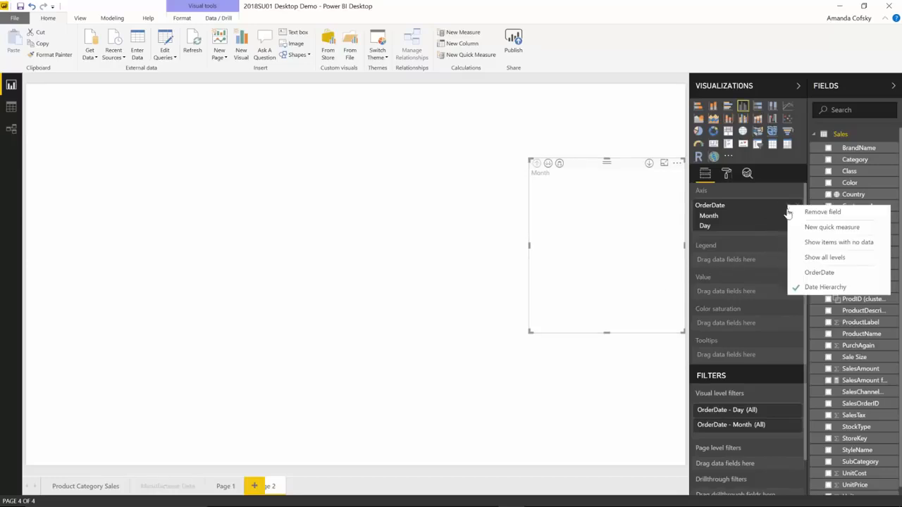
left_click(817, 275)
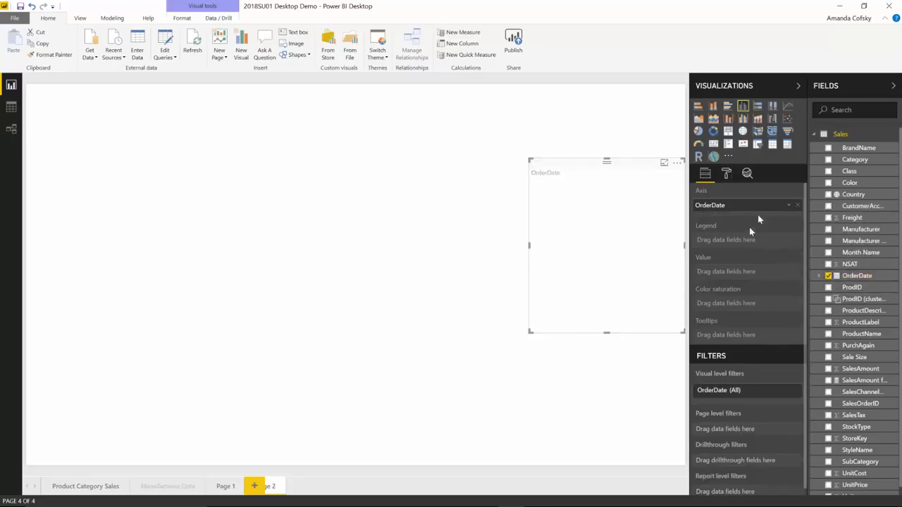
left_click(797, 206)
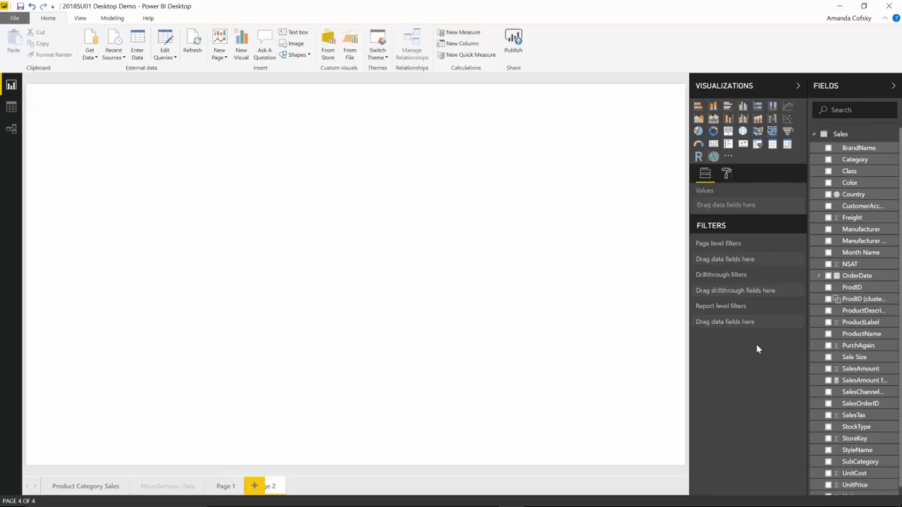
Step: Place only the Month level of the OrderDate hierarchy on the blank page as a table, and delete that visual
left_click(817, 277)
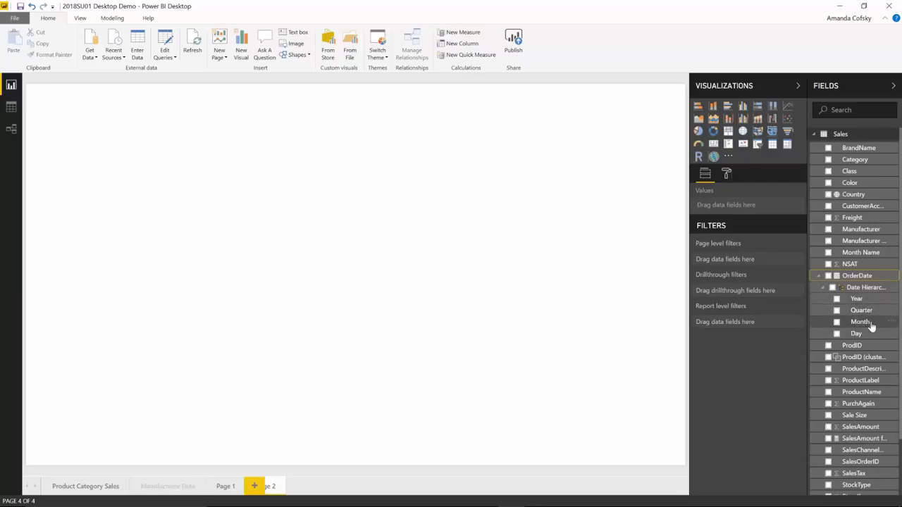
left_click_drag(871, 326, 539, 246)
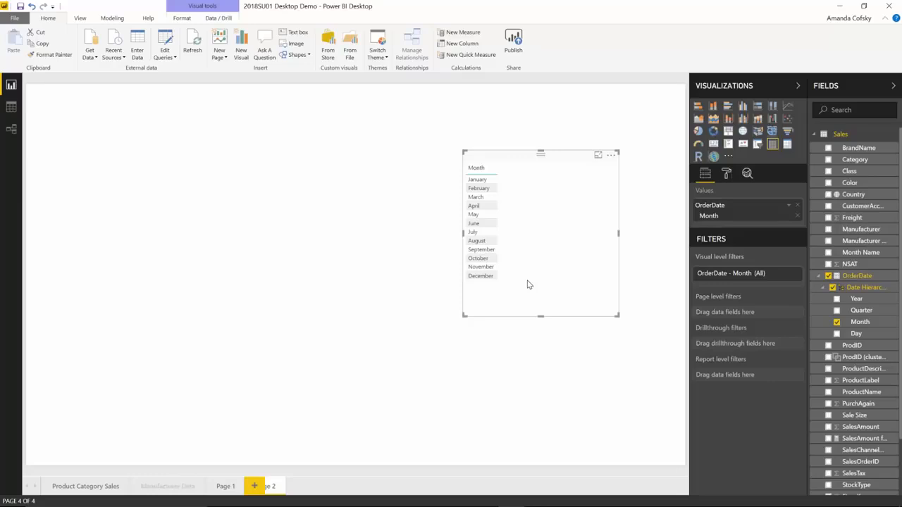
key("Delete")
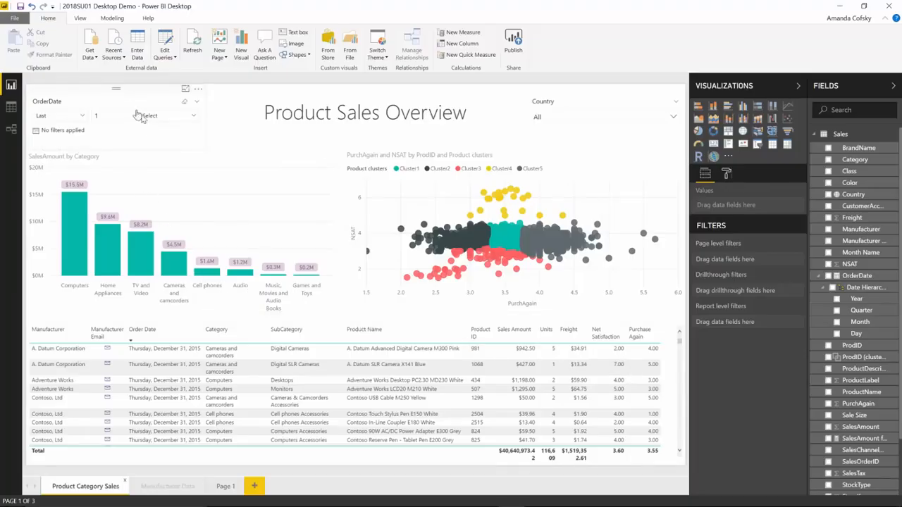
Step: Set the OrderDate slicer on the Product Category Sales page to the last 3 Years (Calendar)
left_click(139, 116)
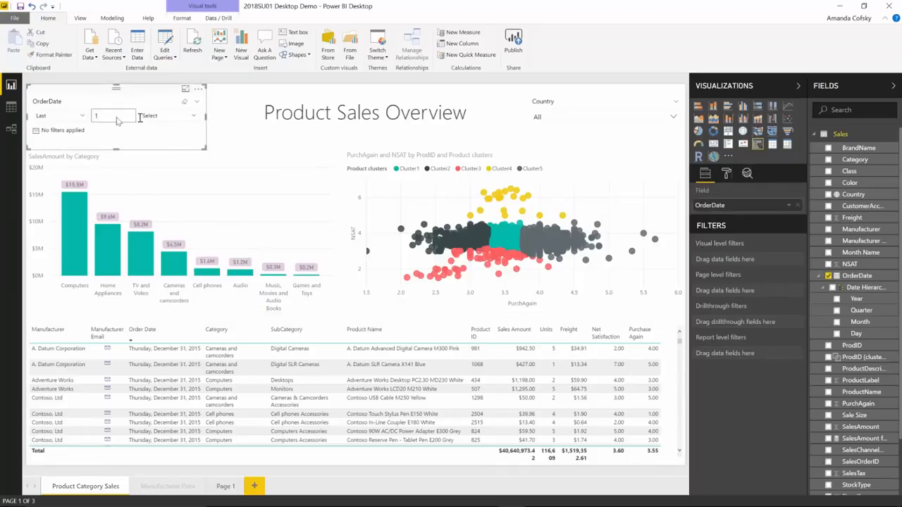
left_click(116, 117)
type("3")
left_click(172, 116)
left_click(198, 223)
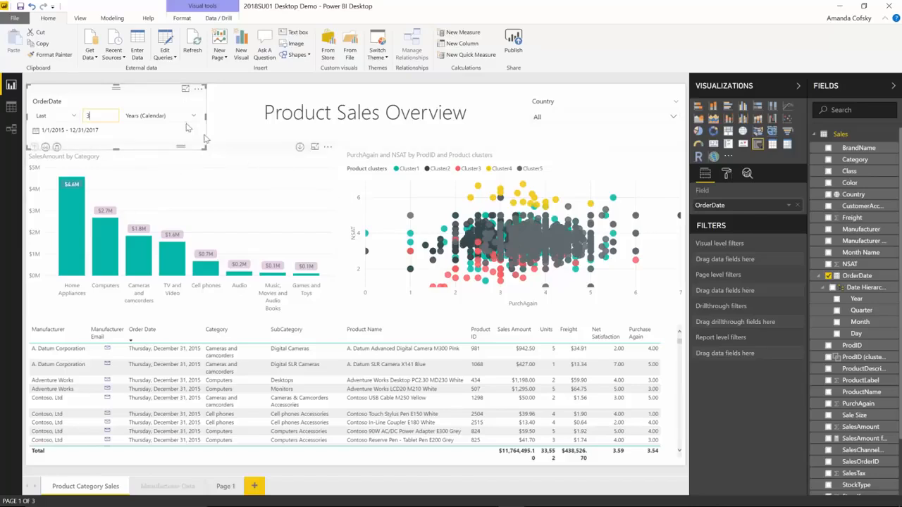
Step: Set the anchor date in the OrderDate slicer's date range formatting to 5/18/2016
left_click(726, 174)
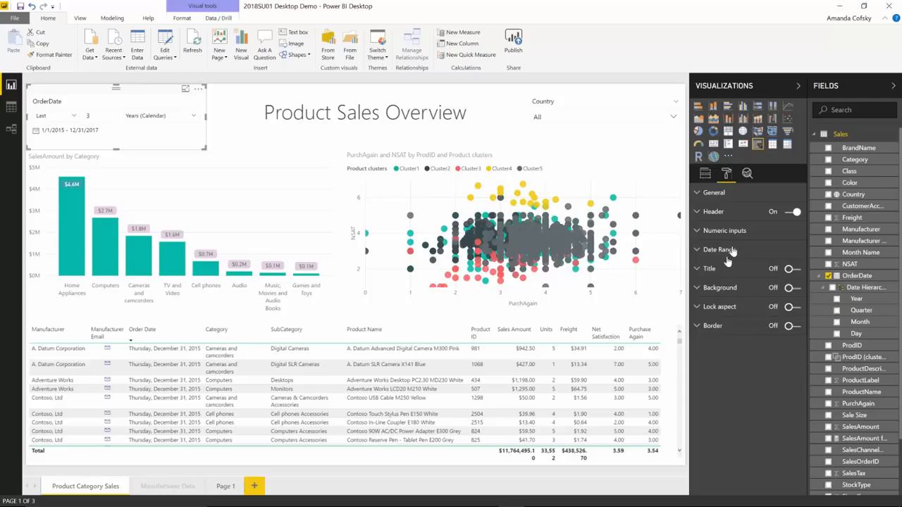
left_click(726, 255)
left_click(745, 289)
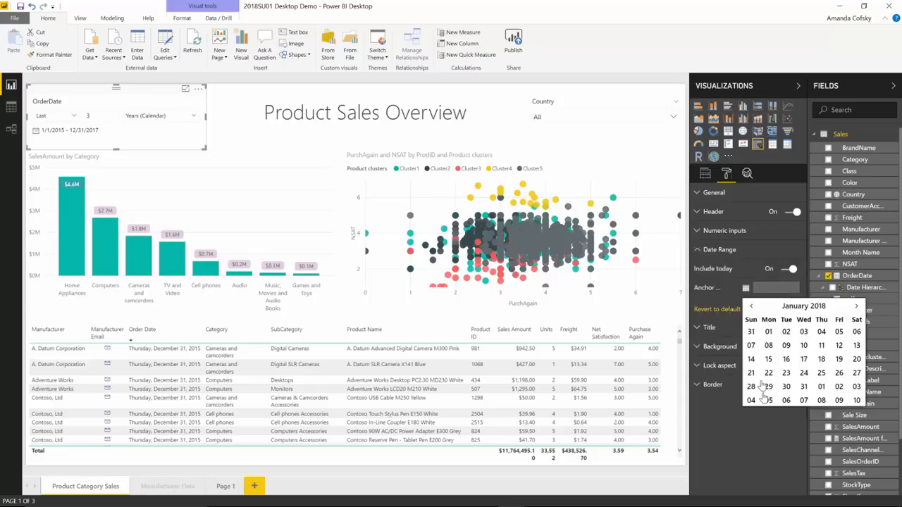
left_click(791, 308)
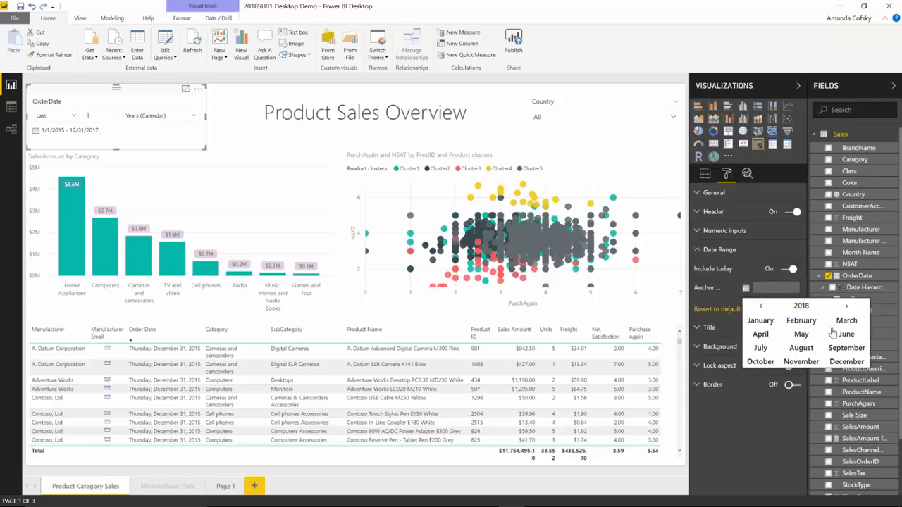
left_click(800, 310)
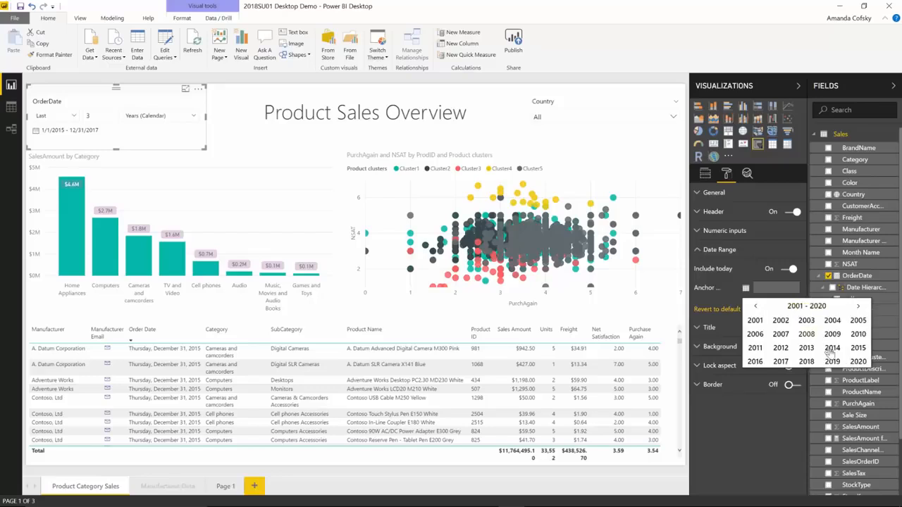
left_click(756, 362)
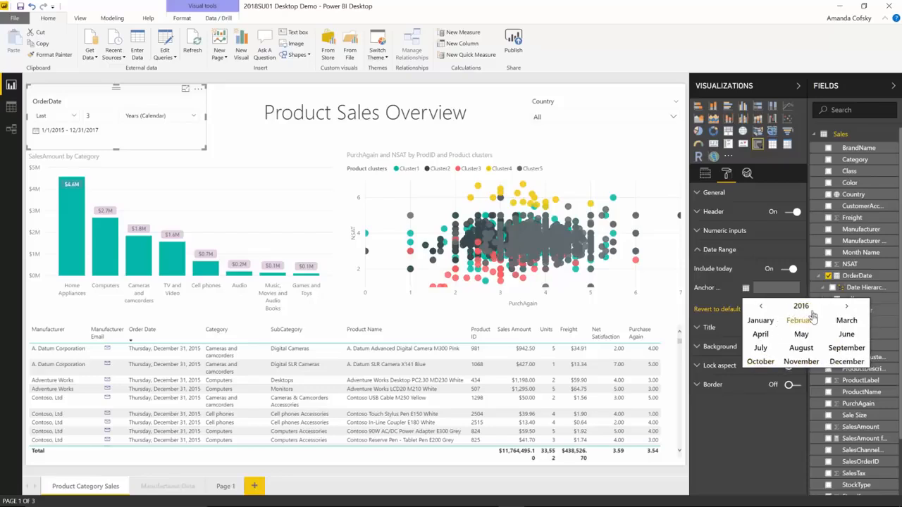
left_click(801, 334)
left_click(804, 356)
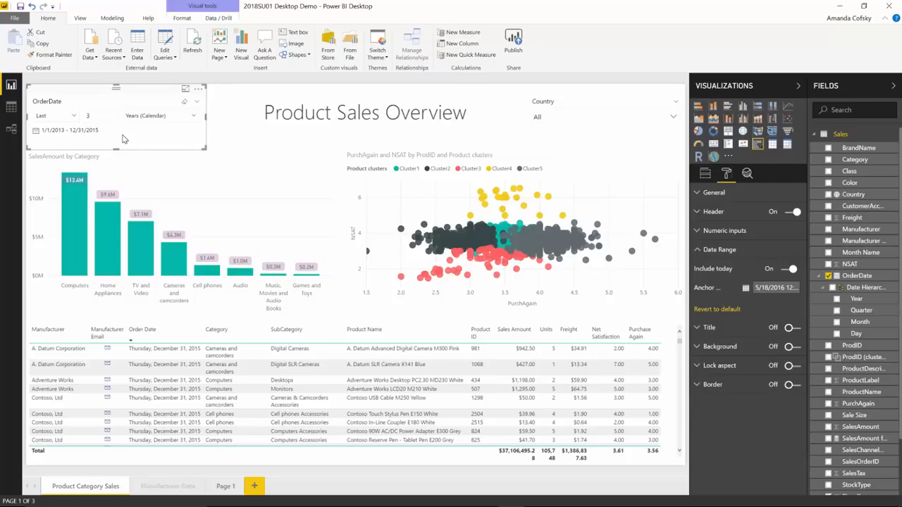
Step: Set the OrderDate slicer's anchor date to 5/1/2015
left_click(70, 116)
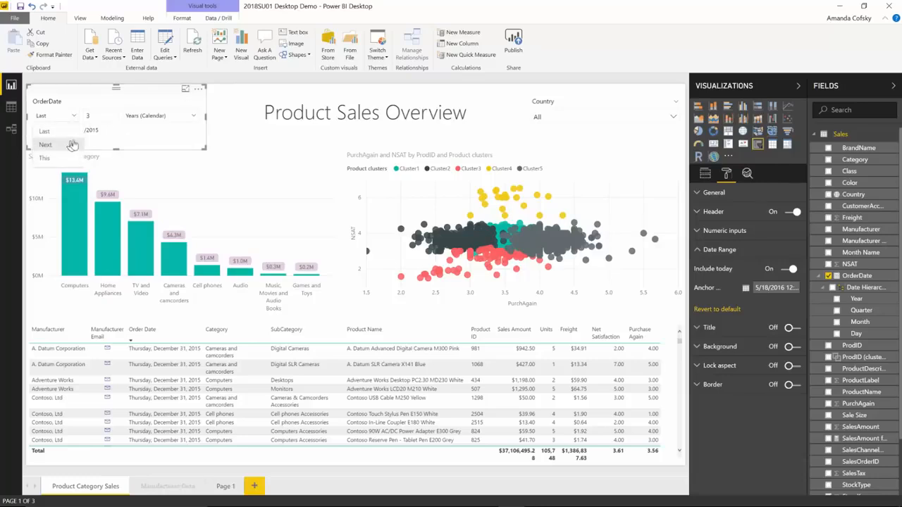
left_click(124, 131)
left_click(746, 288)
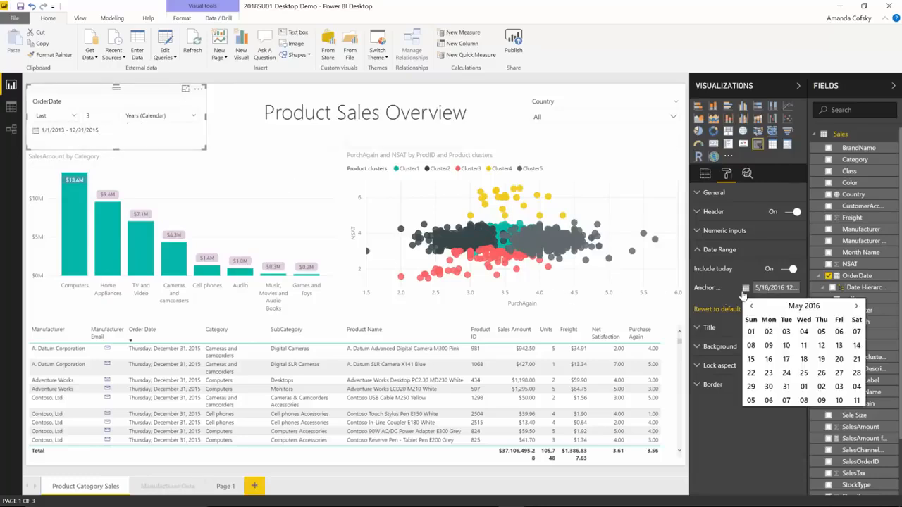
left_click(789, 308)
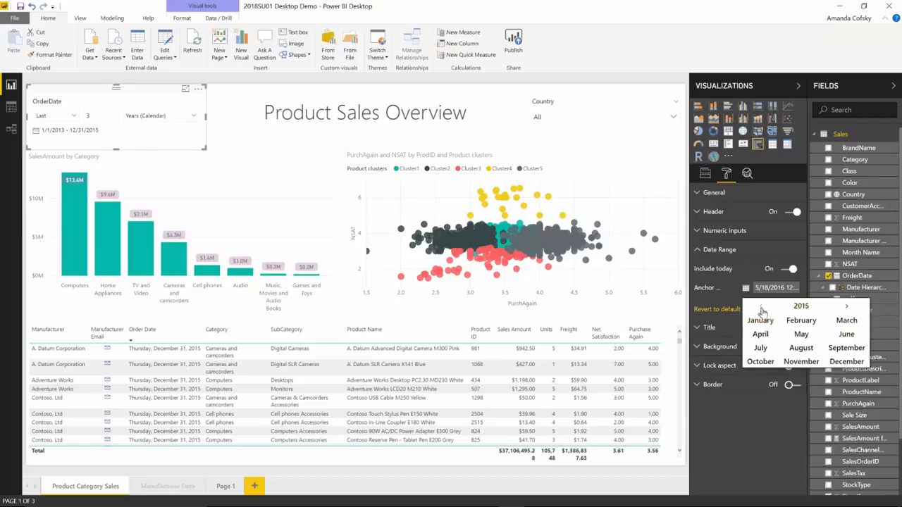
left_click(801, 334)
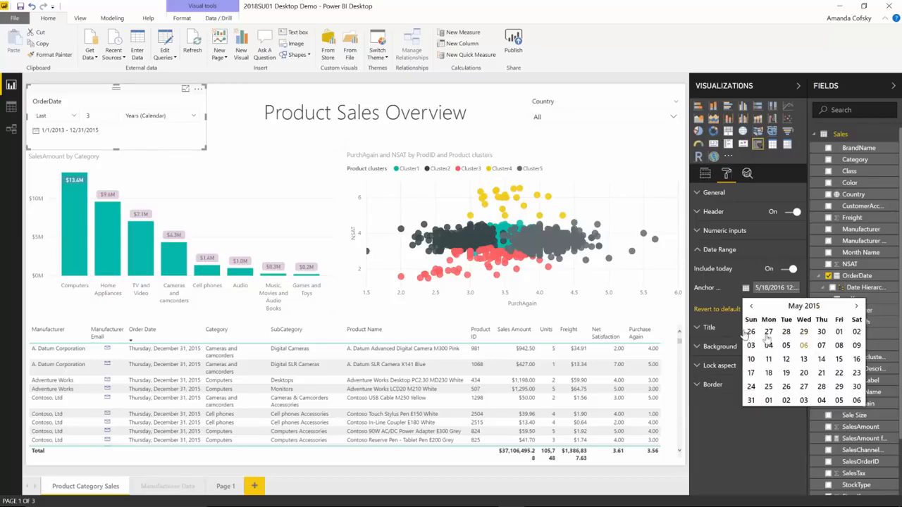
left_click(839, 331)
Step: Change the OrderDate slicer's relative period to the next 3 Months
left_click(52, 120)
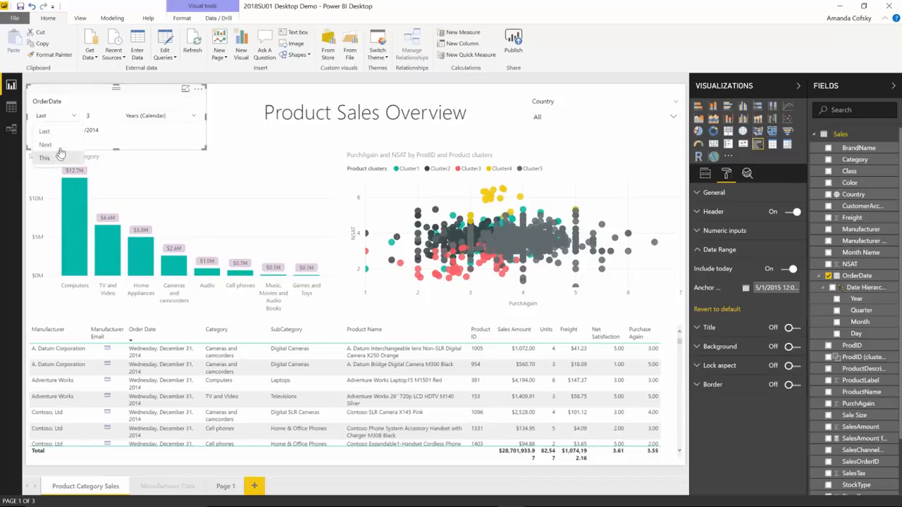
left_click(45, 144)
left_click(145, 117)
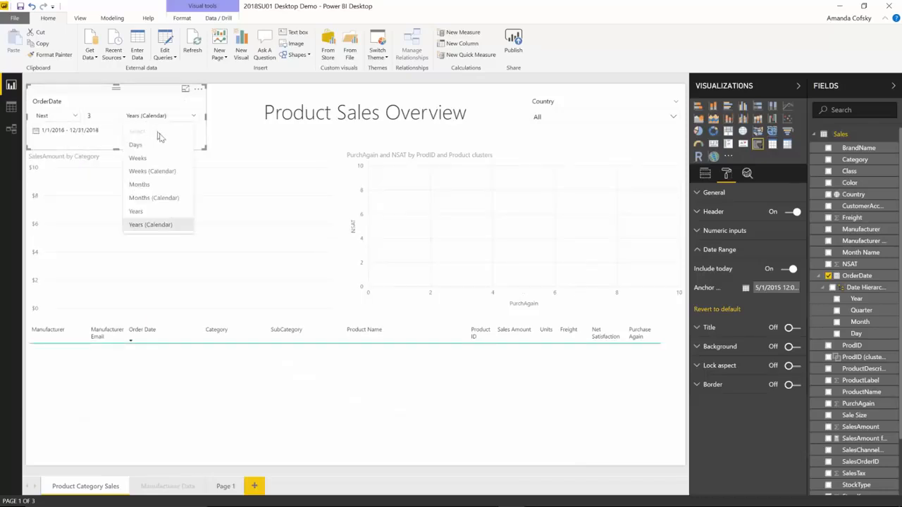
left_click(144, 184)
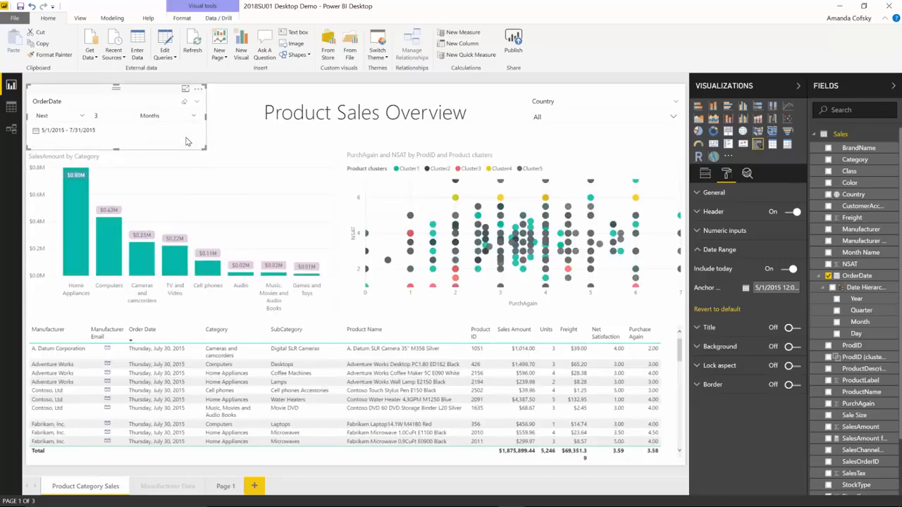
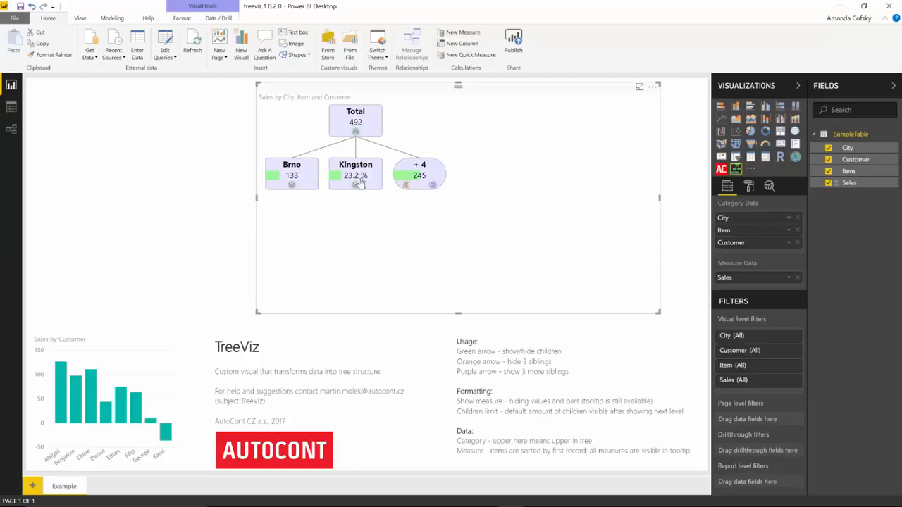
Step: Explore the TreeViz hierarchy by showing and hiding the extra cities and drilling from Kingston into item AAA
left_click(432, 185)
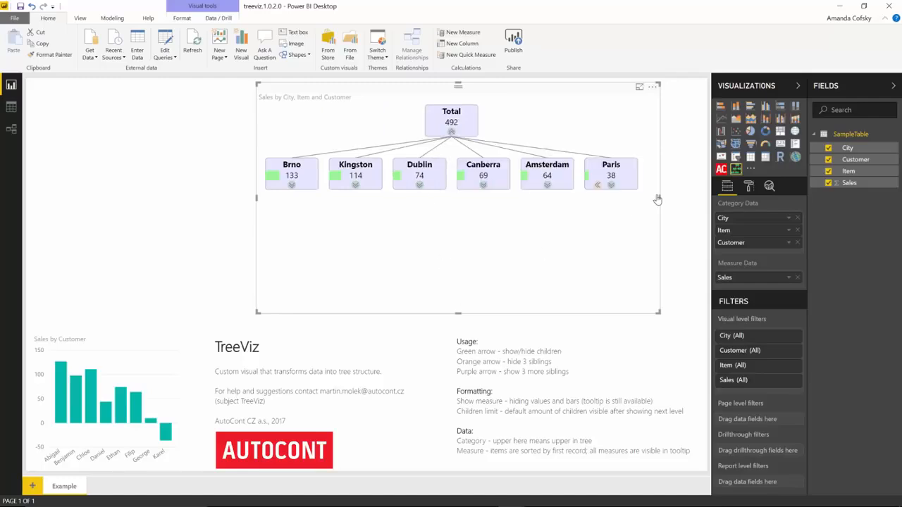
left_click(596, 187)
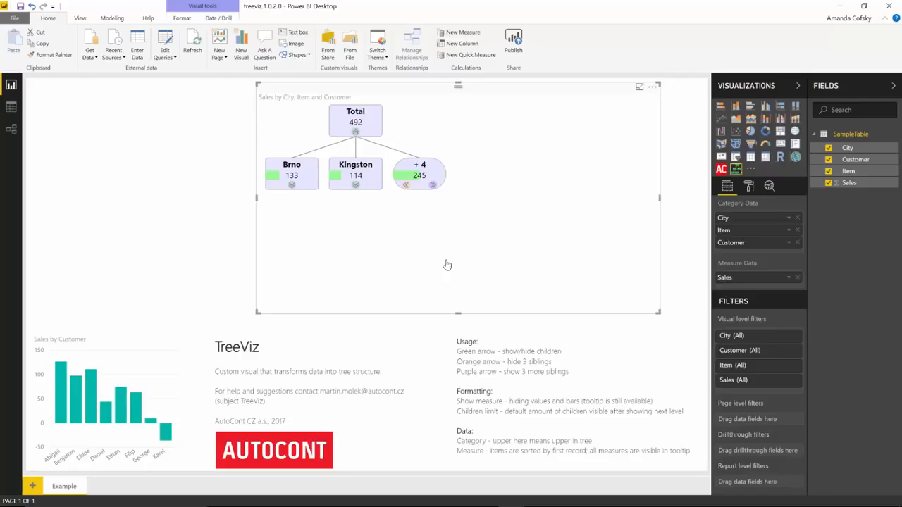
left_click(355, 184)
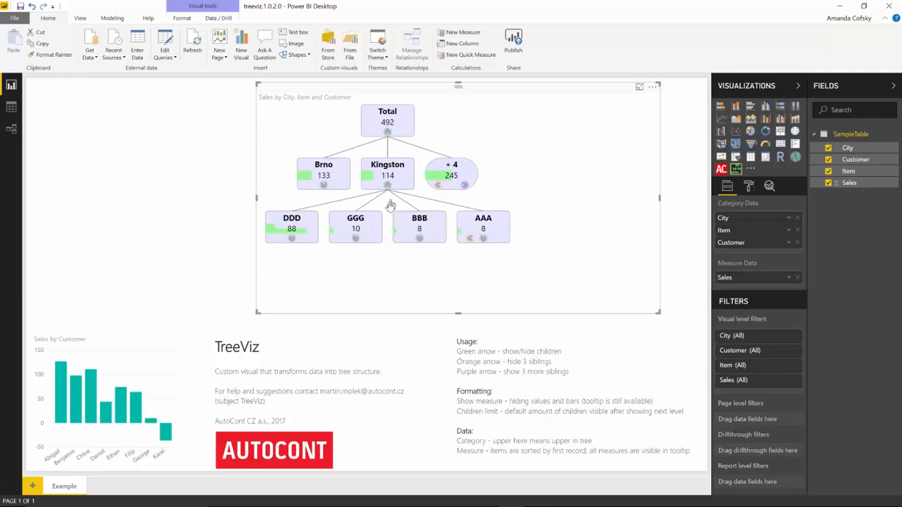
left_click(484, 240)
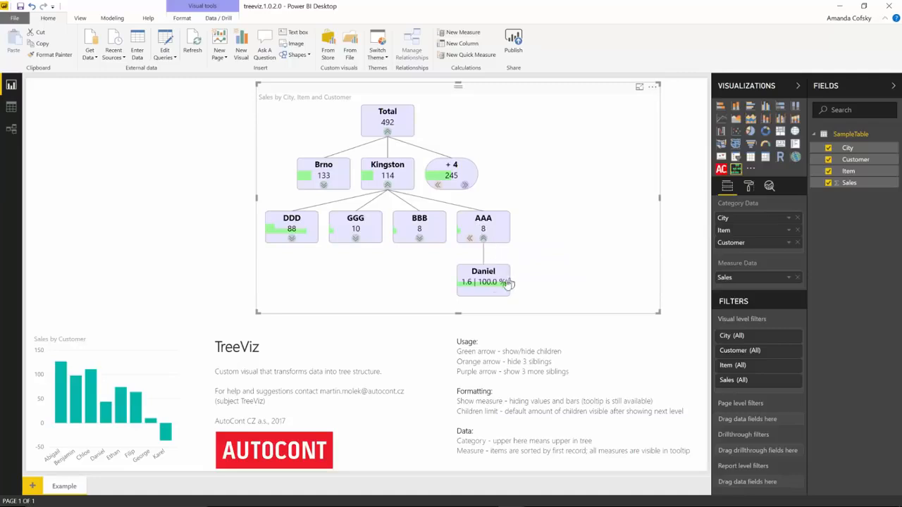
left_click(484, 240)
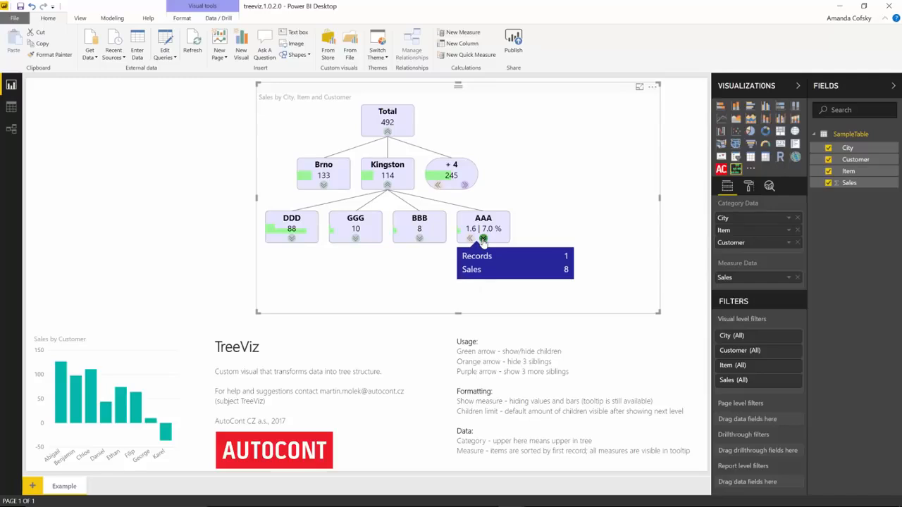
Step: Switch to the Funnel with Source report and filter the upper funnel by China and by Singapore in turn
key("alt+Tab")
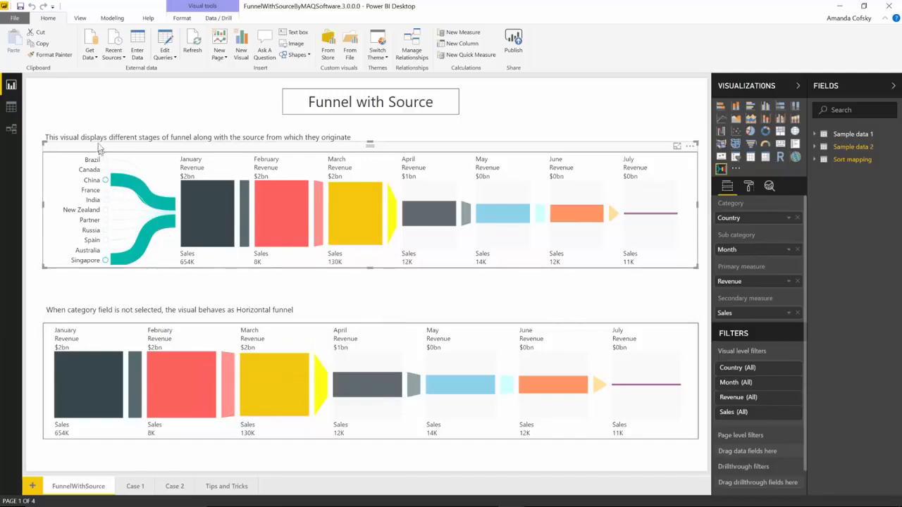
left_click_drag(747, 249, 761, 275)
mouse_move(195, 229)
left_click(93, 182)
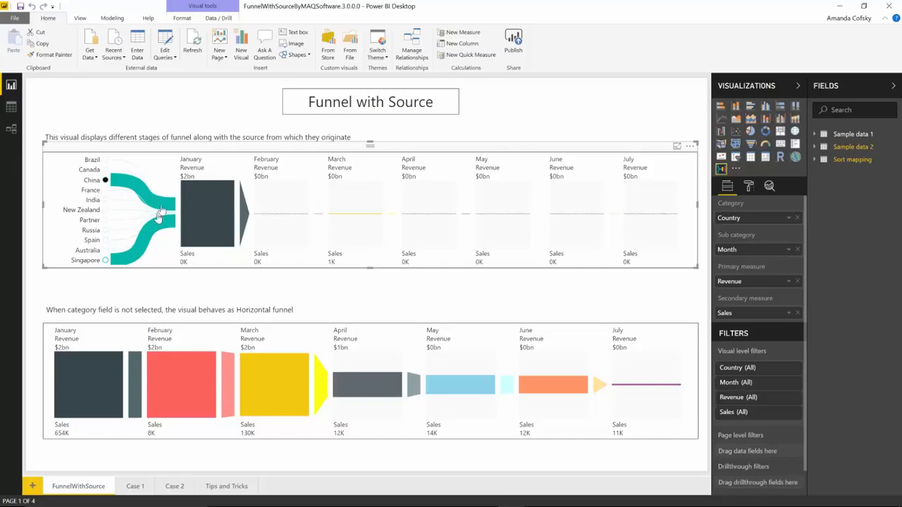
left_click(88, 260)
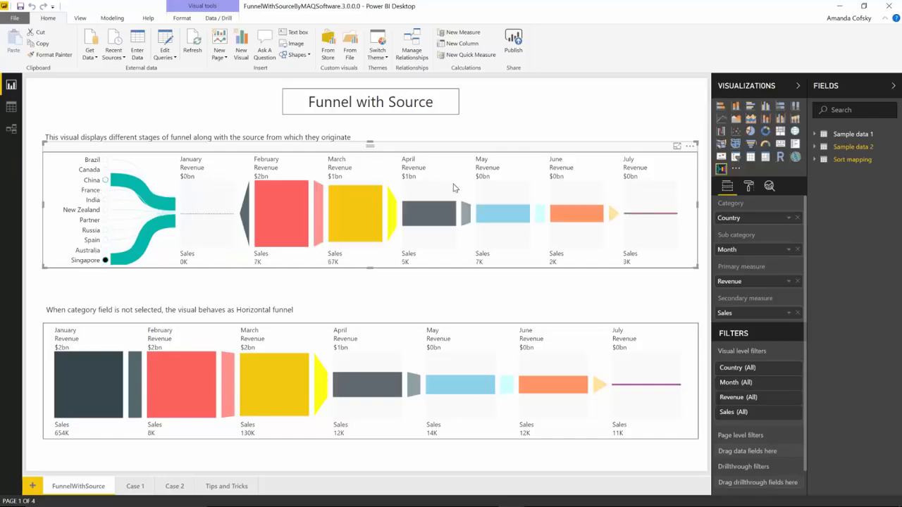
left_click(90, 261)
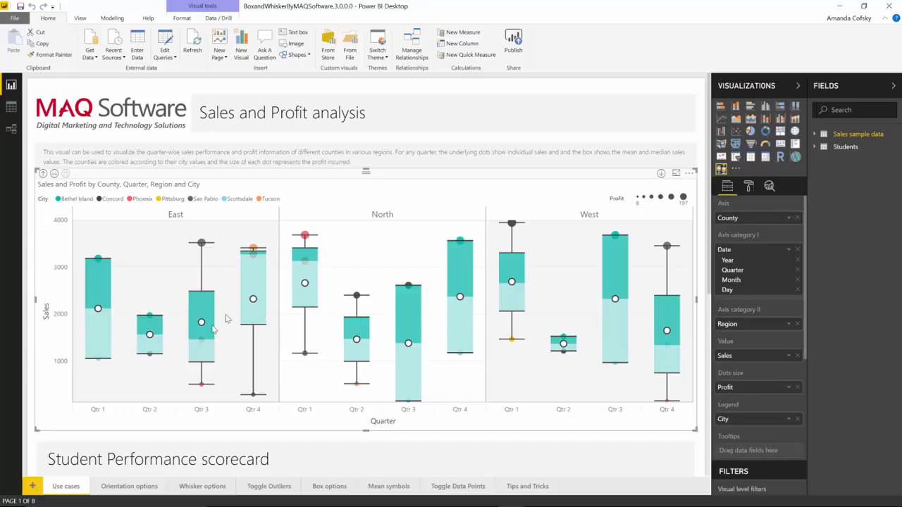
Step: Inspect the quarterly box details in the Sales and Profit box-and-whisker chart, including West Qtr 1, and view the Student Performance scorecard
mouse_move(100, 261)
mouse_move(304, 271)
mouse_move(617, 238)
mouse_move(461, 262)
mouse_move(510, 269)
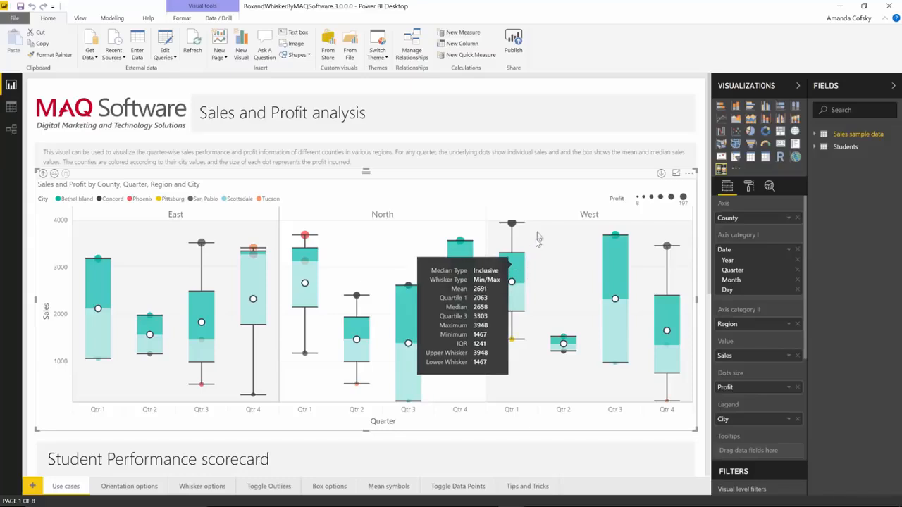
scroll(425, 360, "down", 5)
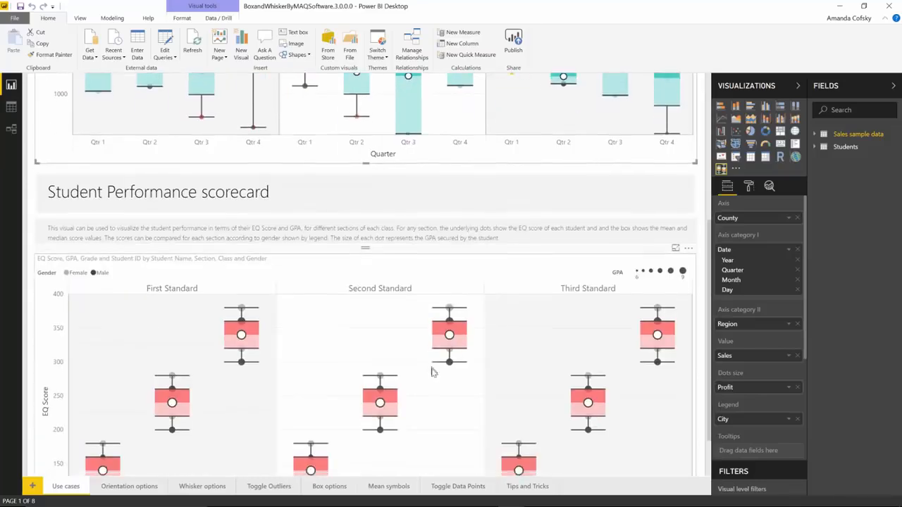
Step: Review the chart variants on the Whisker options page and the horizontal and vertical layouts on the Orientation options page
left_click(201, 486)
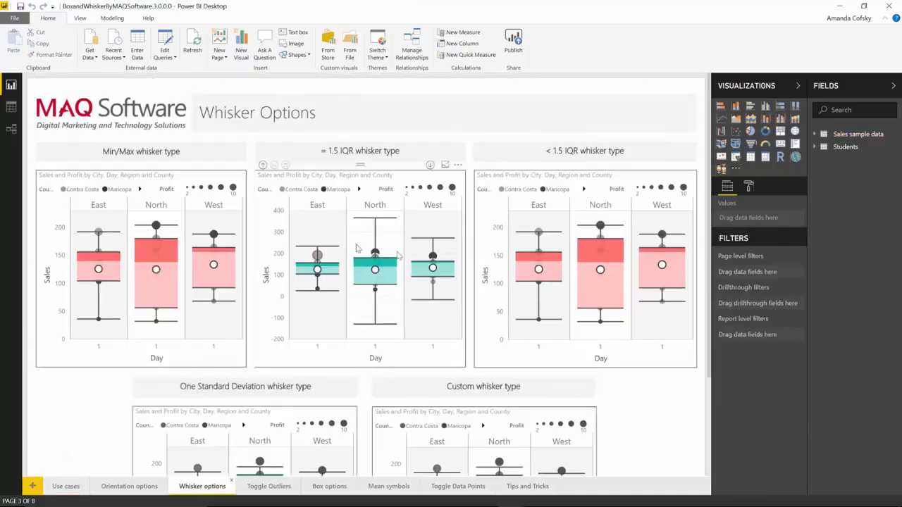
scroll(180, 451, "down", 3)
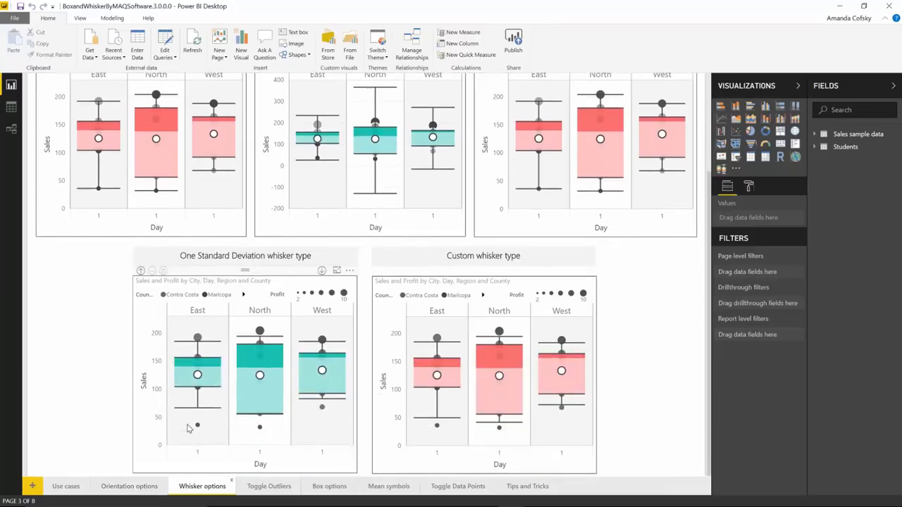
left_click(134, 486)
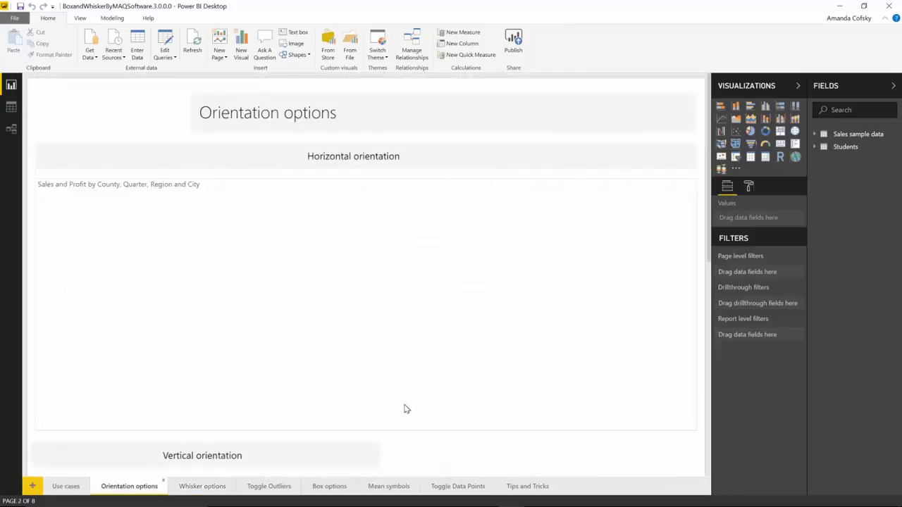
scroll(337, 324, "down", 7)
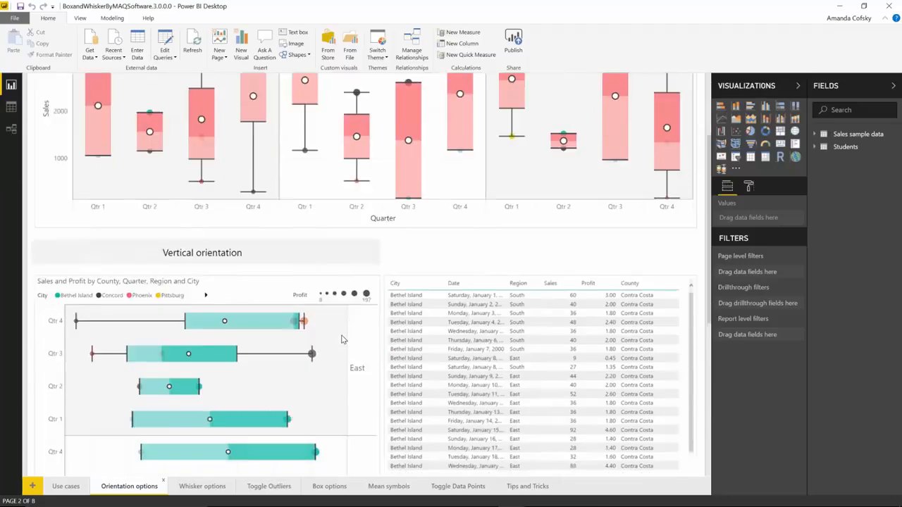
scroll(343, 339, "down", 3)
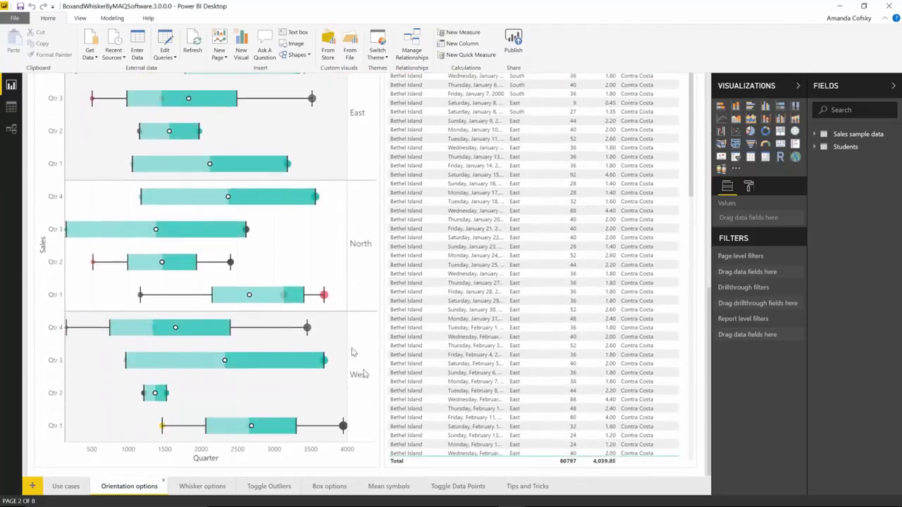
scroll(389, 416, "up", 10)
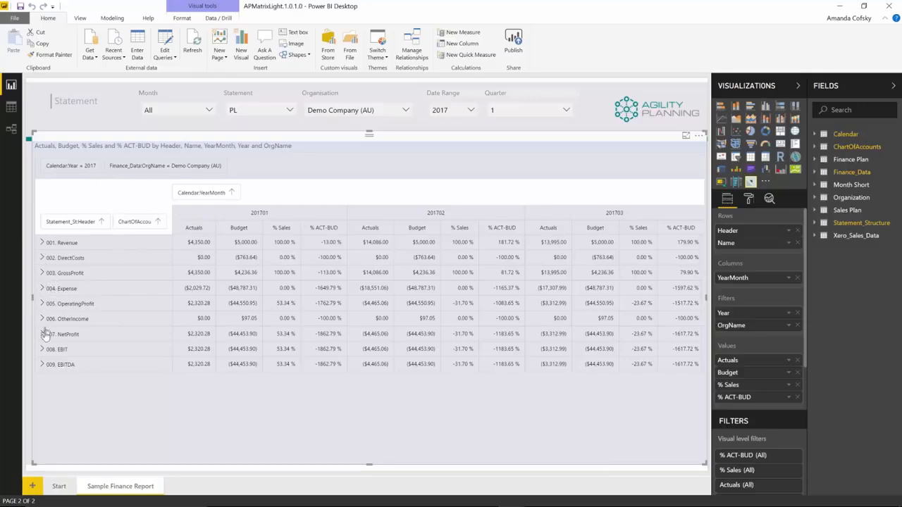
Step: Expand and collapse the GrossProfit and OperatingProfit rows in the Sample Finance Report matrix
left_click(41, 274)
left_click(42, 273)
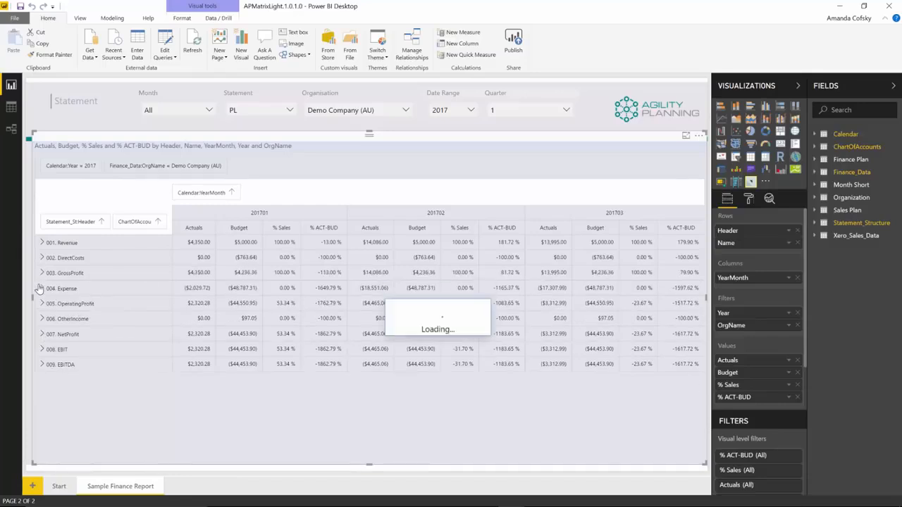
left_click(42, 304)
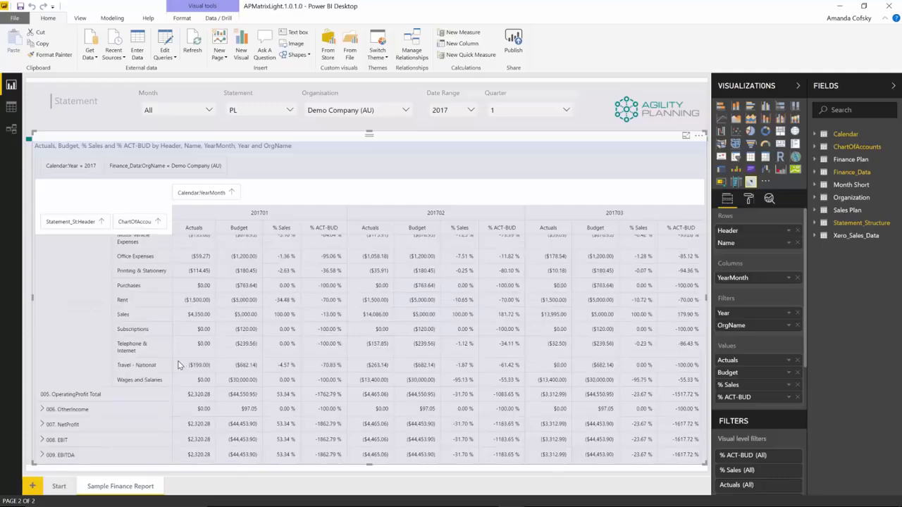
left_click(41, 303)
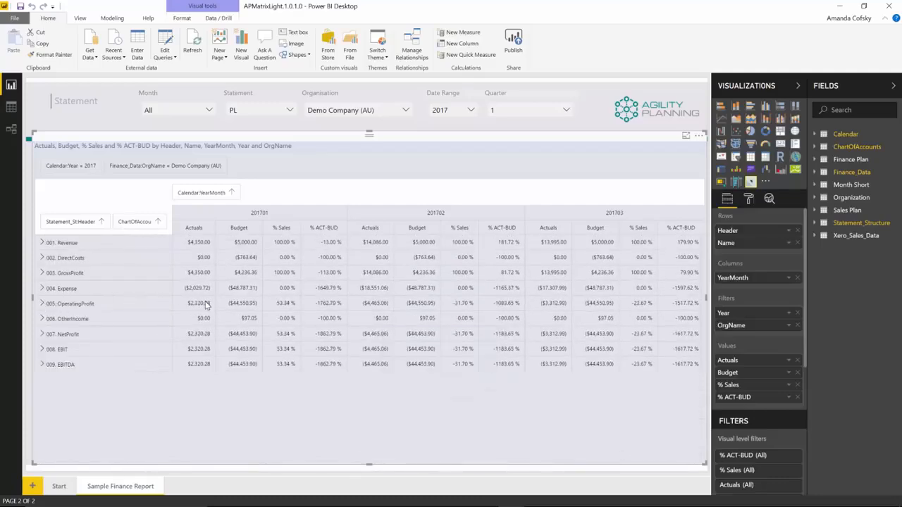
Step: Switch to the Power BI Desktop window with the ImageGrid report
key("alt")
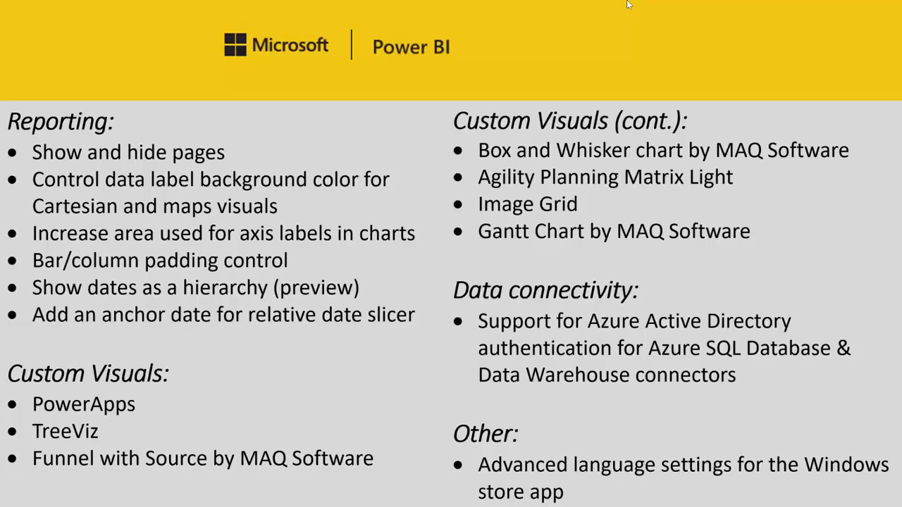
key("alt+Tab")
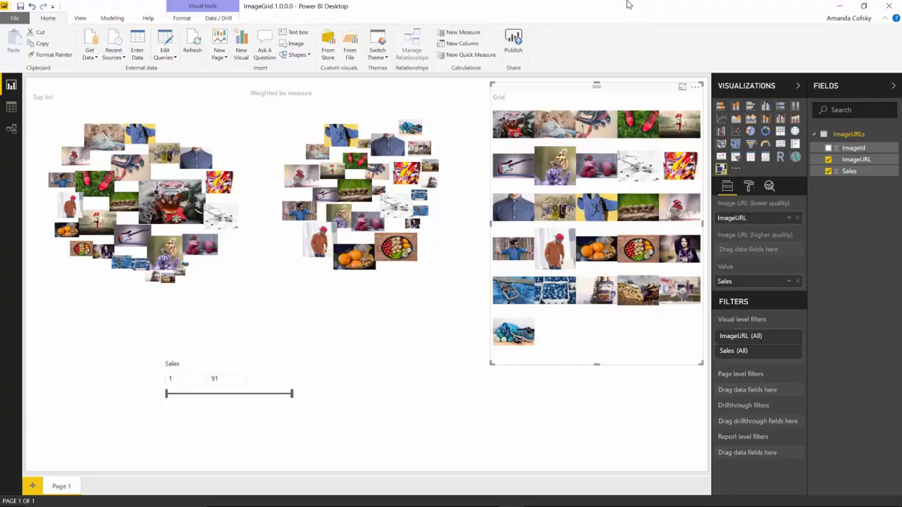